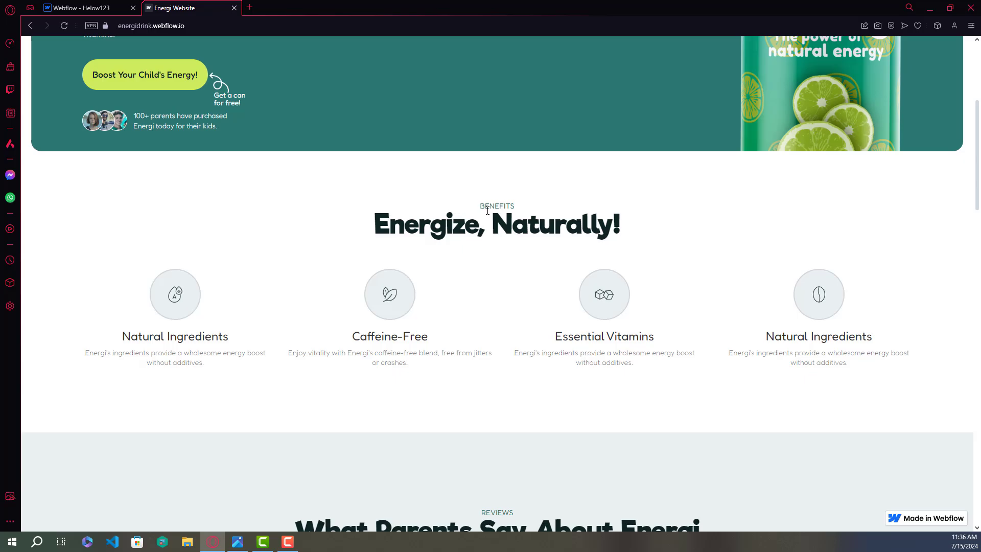
Review the benefits, reviews and FAQ sections of the Energi reference website.
{"action": "scroll", "coordinate": [486, 220], "scroll_direction": "down", "scroll_amount": 4}
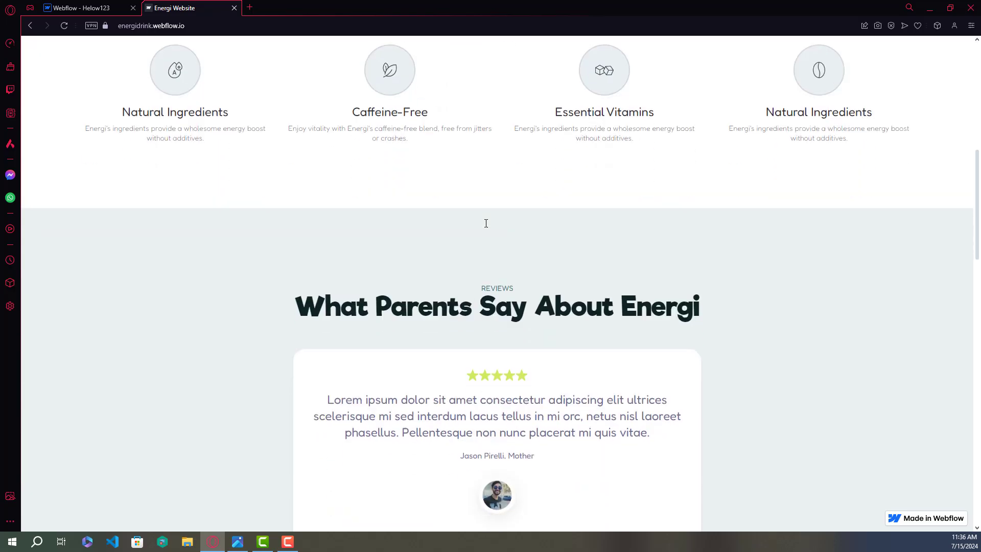
{"action": "scroll", "coordinate": [494, 266], "scroll_direction": "down", "scroll_amount": 8}
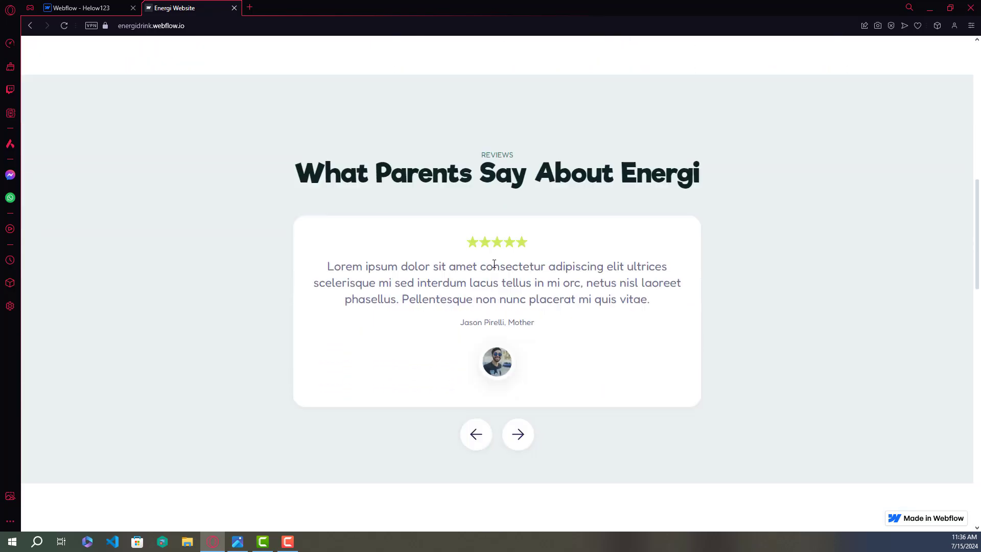
{"action": "scroll", "coordinate": [494, 263], "scroll_direction": "down", "scroll_amount": 9}
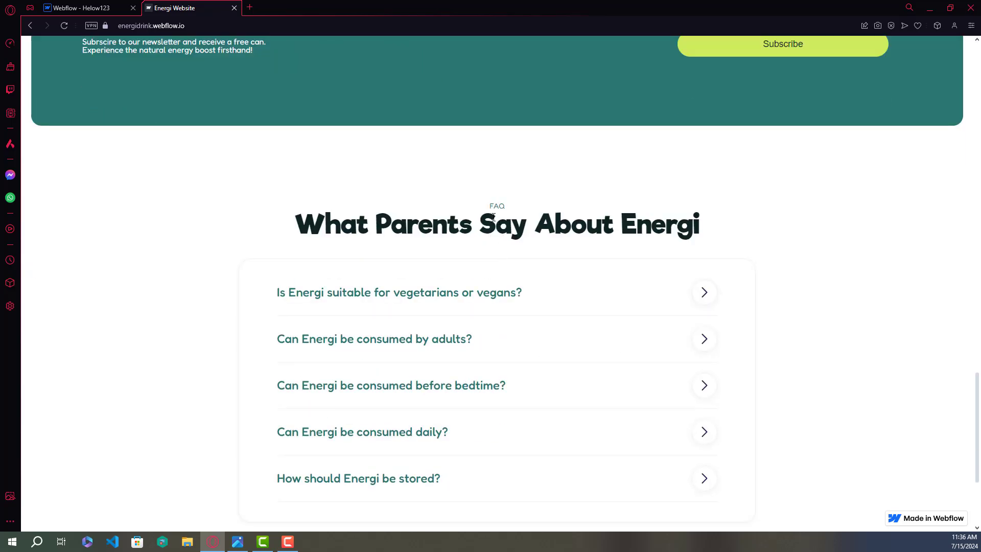
{"action": "scroll", "coordinate": [494, 217], "scroll_direction": "up", "scroll_amount": 15}
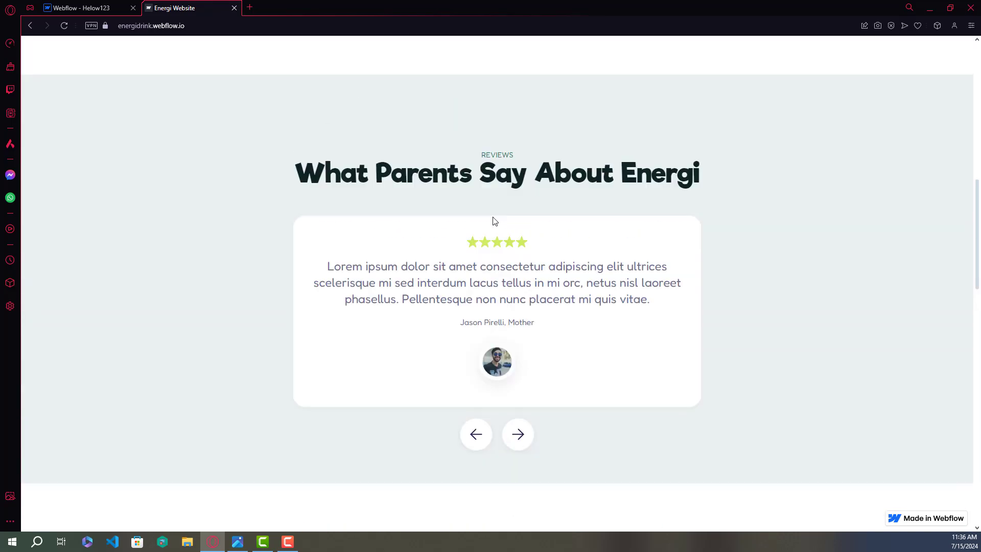
{"action": "scroll", "coordinate": [494, 221], "scroll_direction": "up", "scroll_amount": 7}
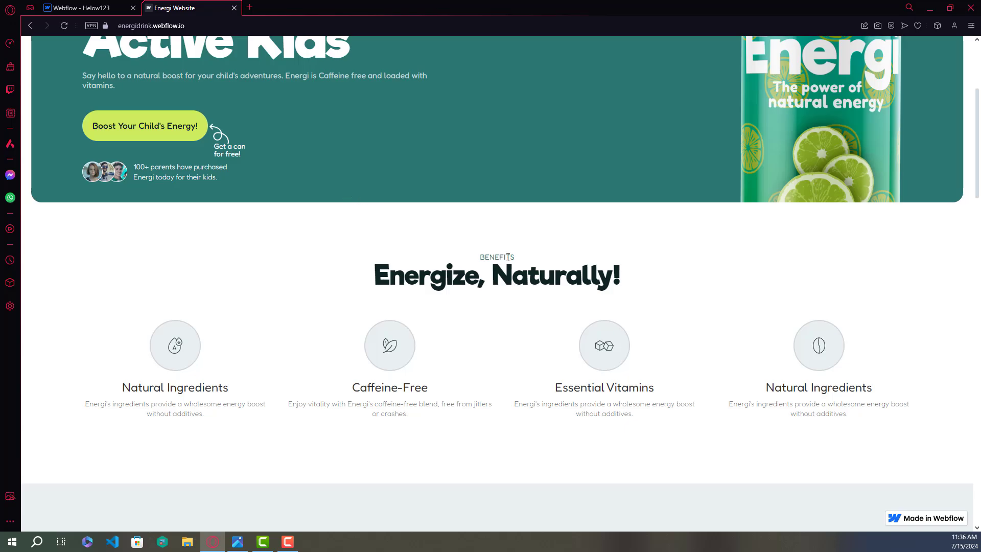
{"action": "scroll", "coordinate": [334, 131], "scroll_direction": "down", "scroll_amount": 1}
Switch to the Webflow Designer project and add a Section element inside the Body.
{"action": "left_click", "coordinate": [78, 6]}
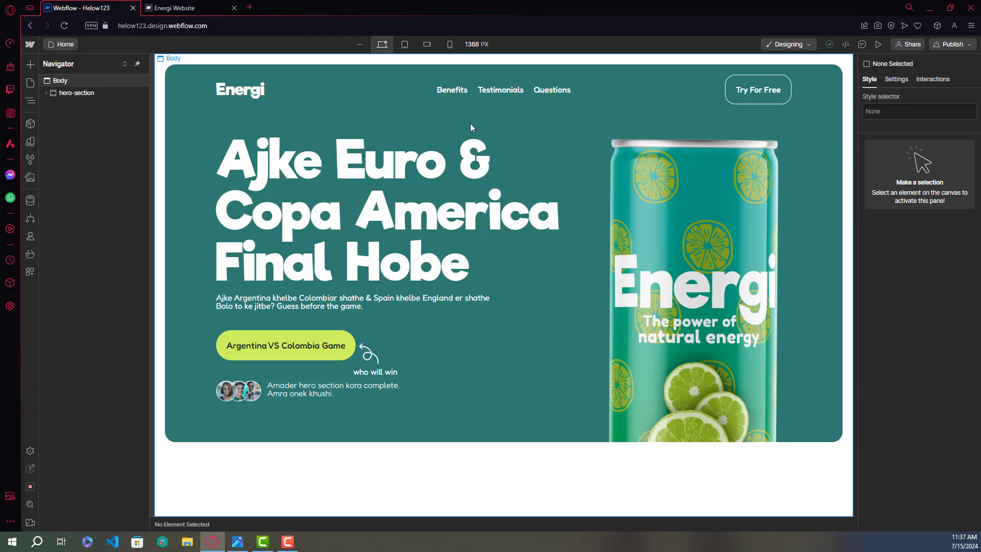
{"action": "left_click", "coordinate": [82, 83]}
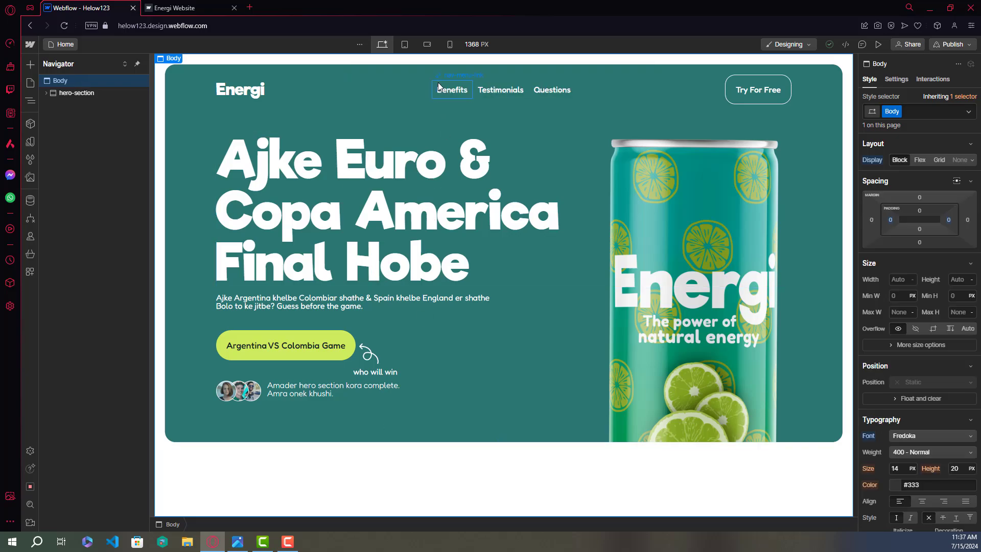
{"action": "key", "text": "ctrl+k"}
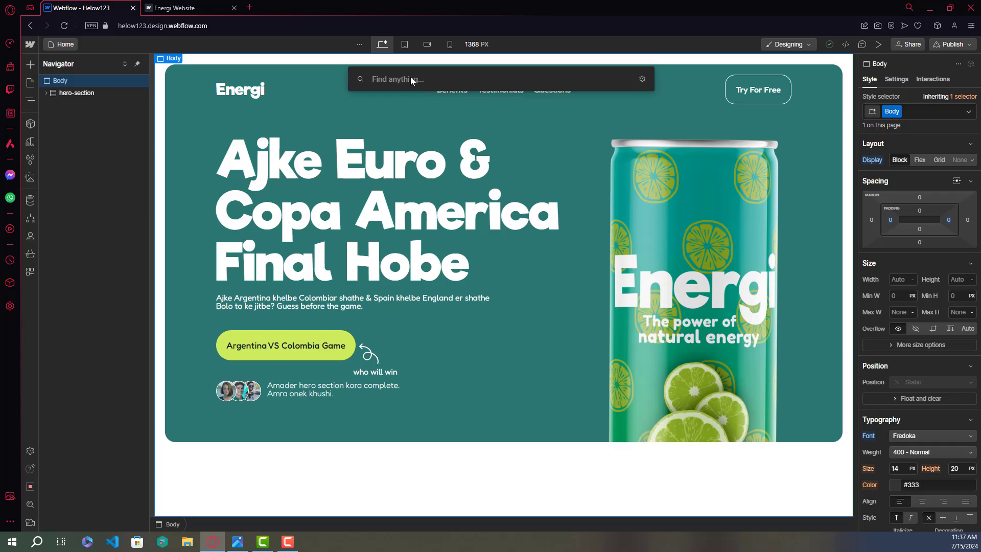
{"action": "type", "text": "sectio"}
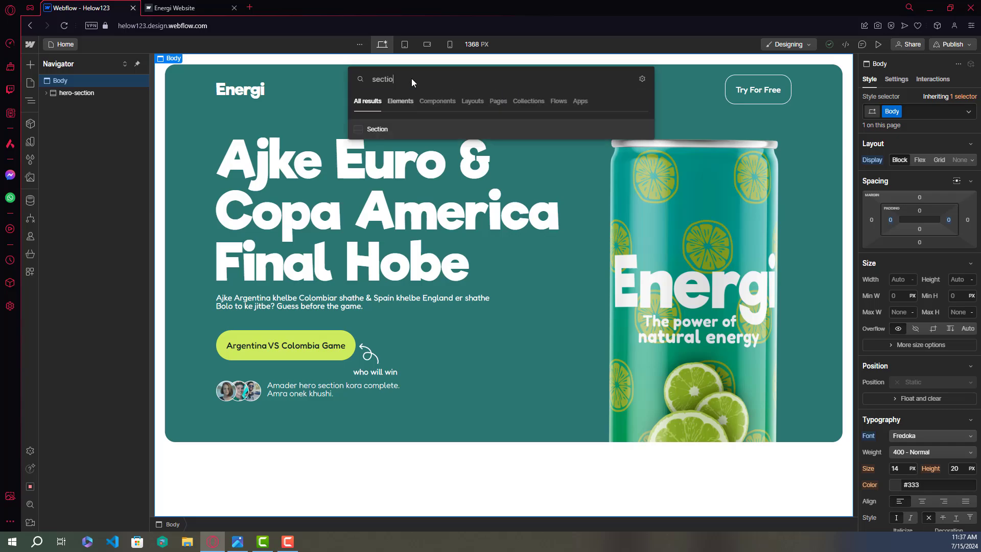
{"action": "left_click", "coordinate": [401, 131]}
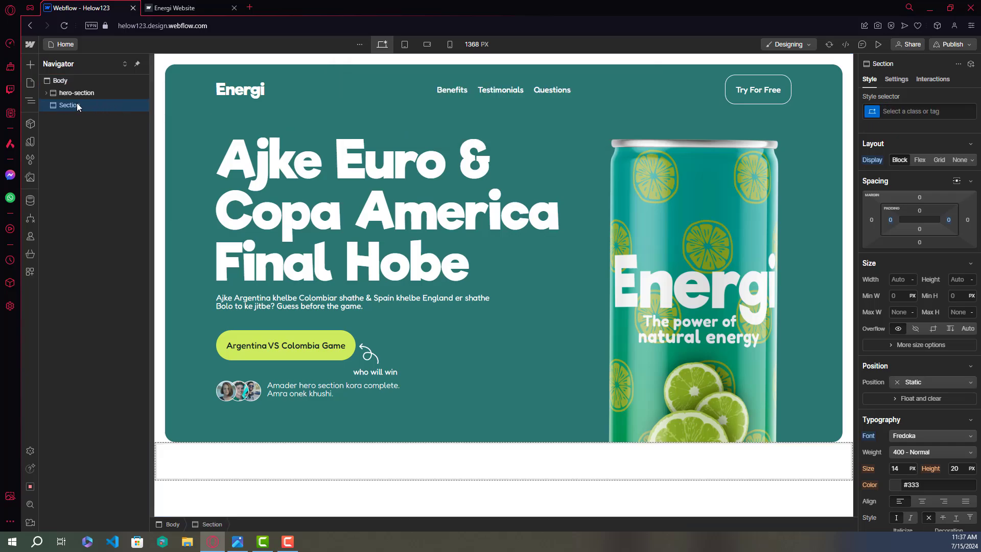
Give the new section the class benefits-section.
{"action": "left_click", "coordinate": [912, 111]}
{"action": "type", "text": "b"}
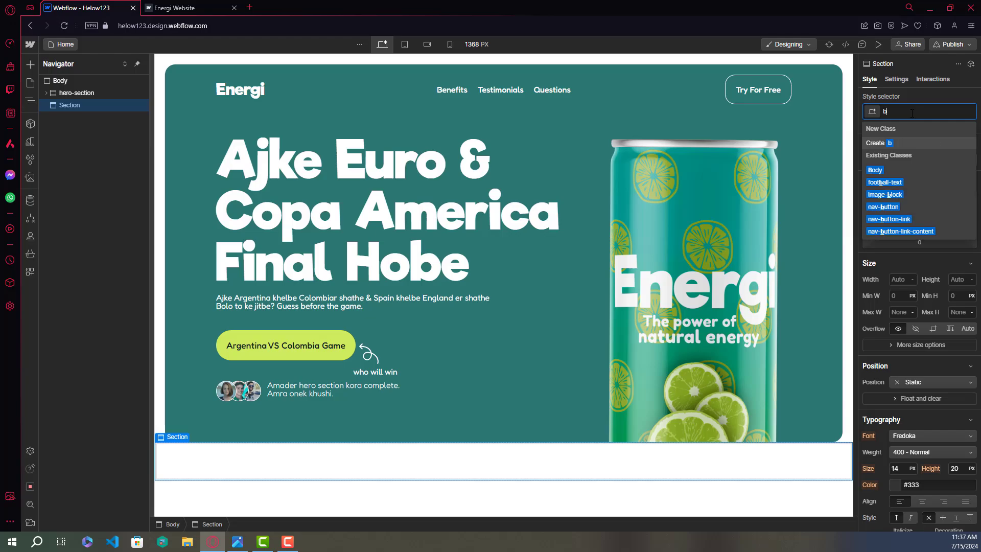
{"action": "type", "text": "enefit"}
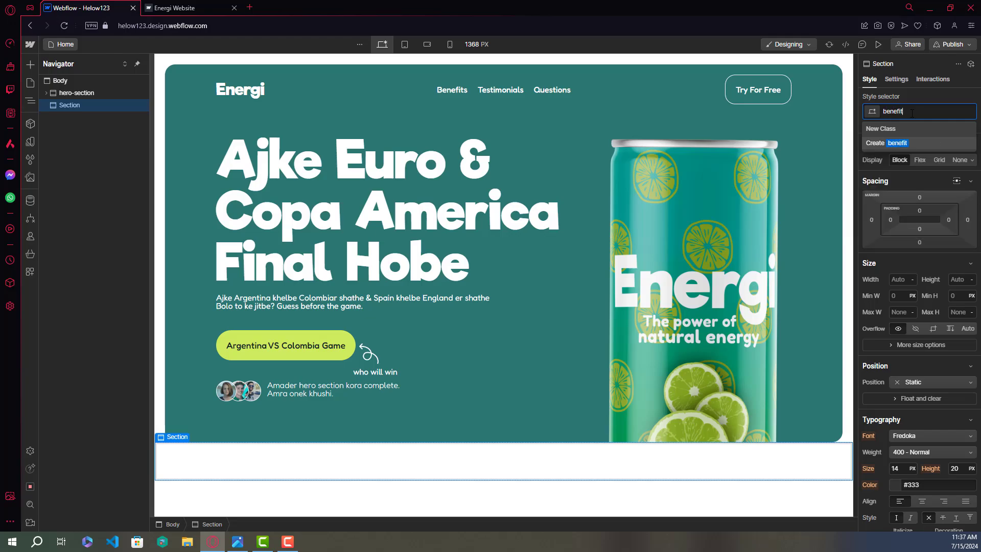
{"action": "type", "text": "s-section"}
{"action": "key", "text": "ctrl+a"}
{"action": "key", "text": "BackSpace"}
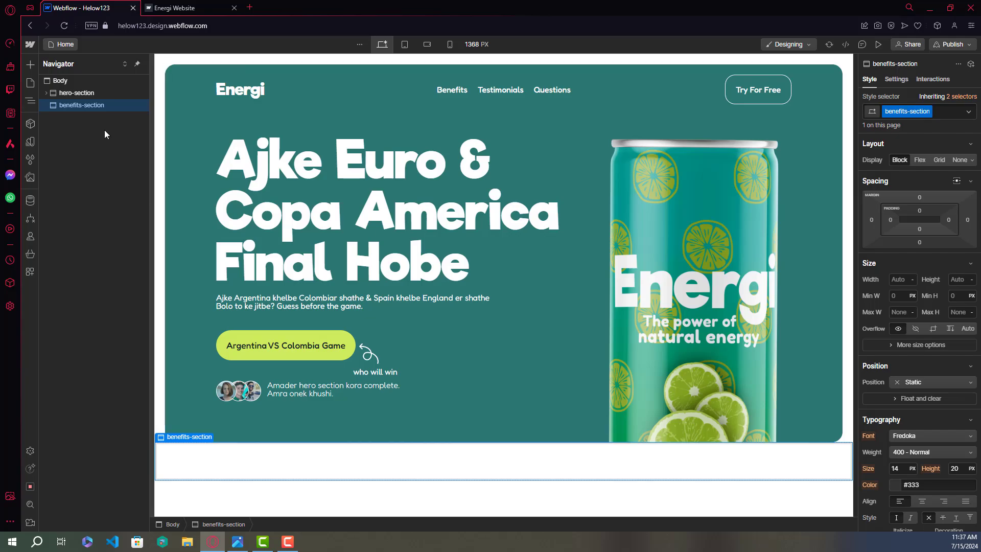
Check the benefits layout on the Energi reference site and add a Div Block inside benefits-section in Webflow.
{"action": "left_click", "coordinate": [181, 13]}
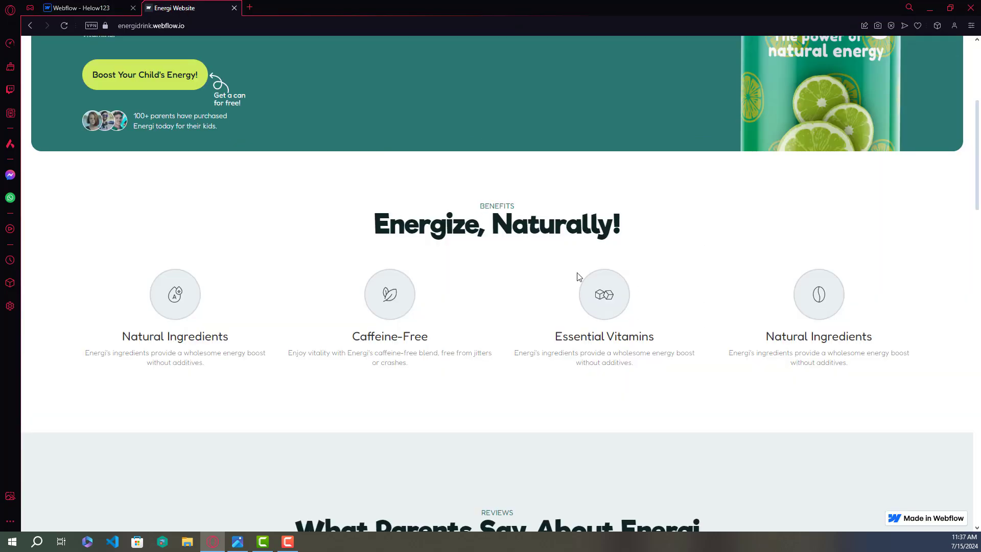
{"action": "left_click", "coordinate": [95, 7]}
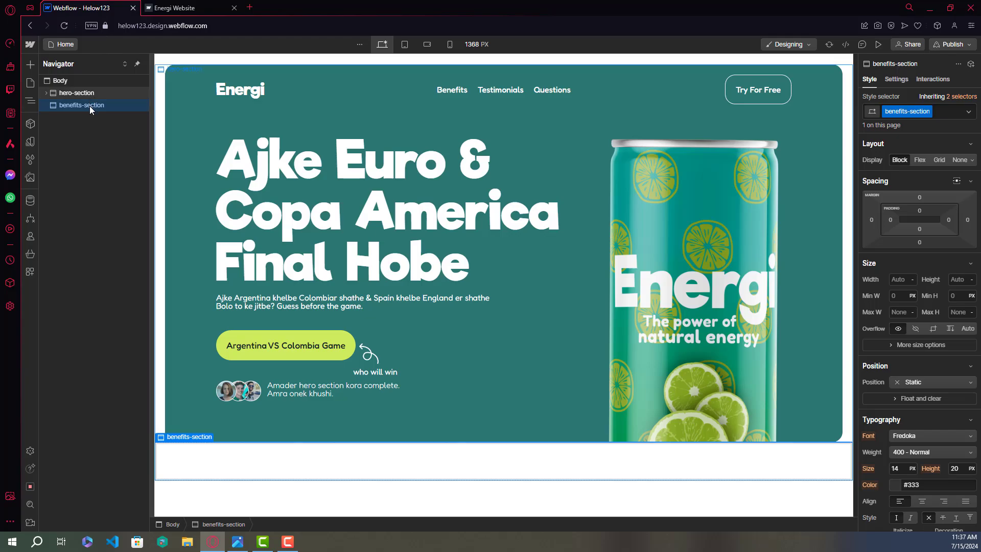
{"action": "key", "text": "ctrl+k"}
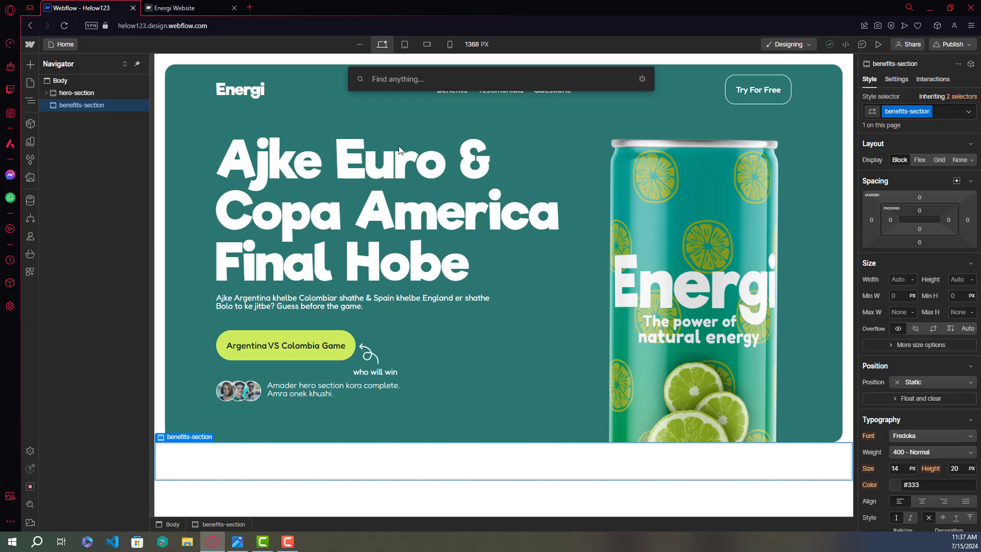
{"action": "type", "text": "div"}
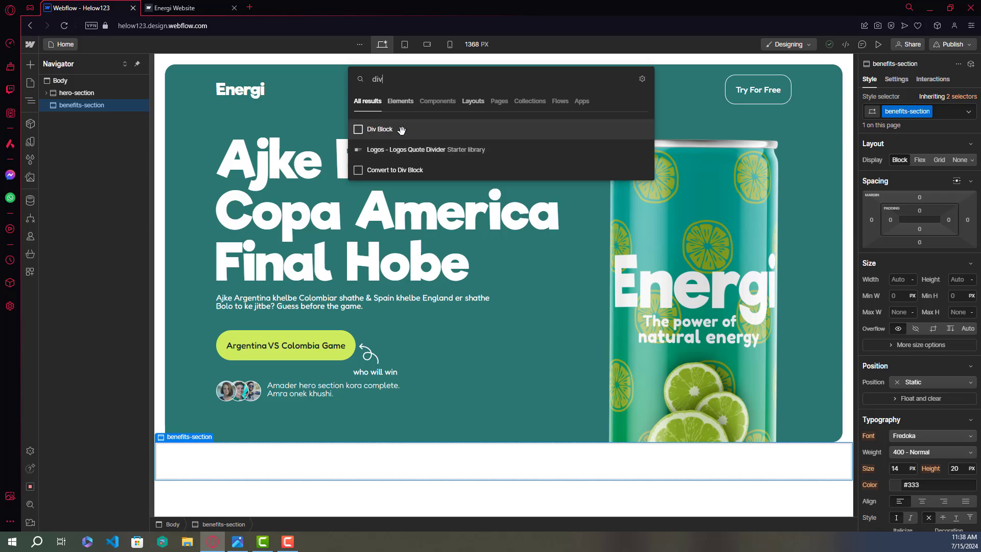
{"action": "left_click", "coordinate": [401, 130]}
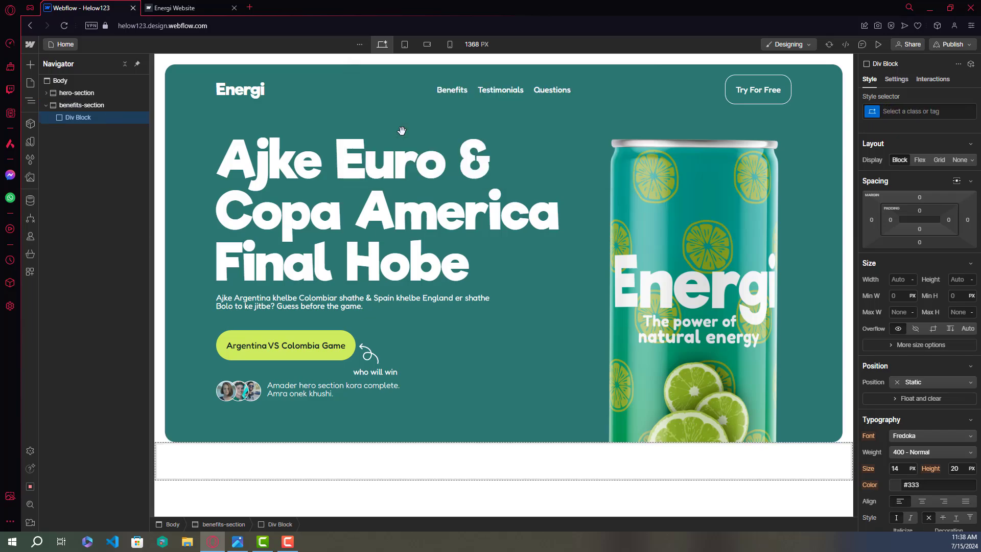
Give the new div block the class heading-reuse.
{"action": "left_click", "coordinate": [910, 111]}
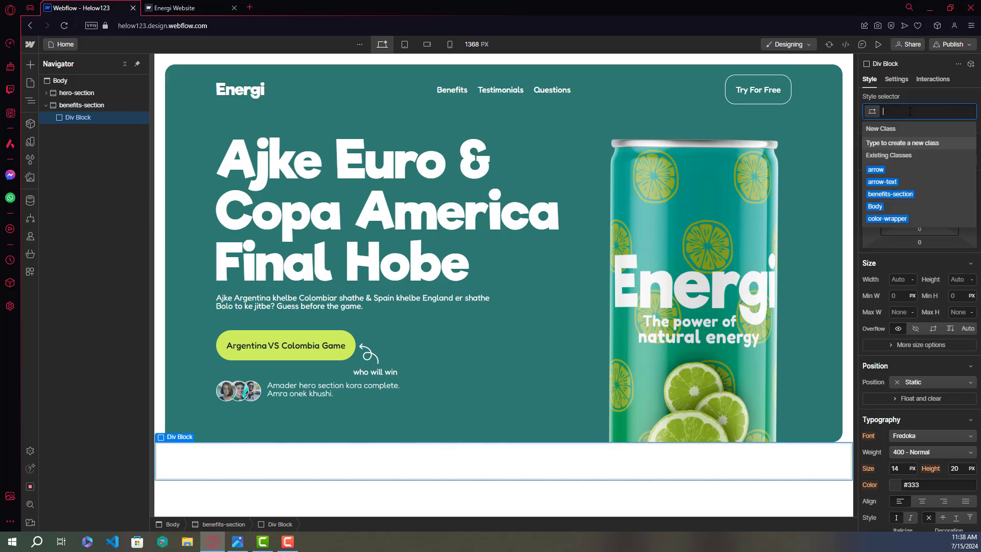
{"action": "type", "text": "heading-r"}
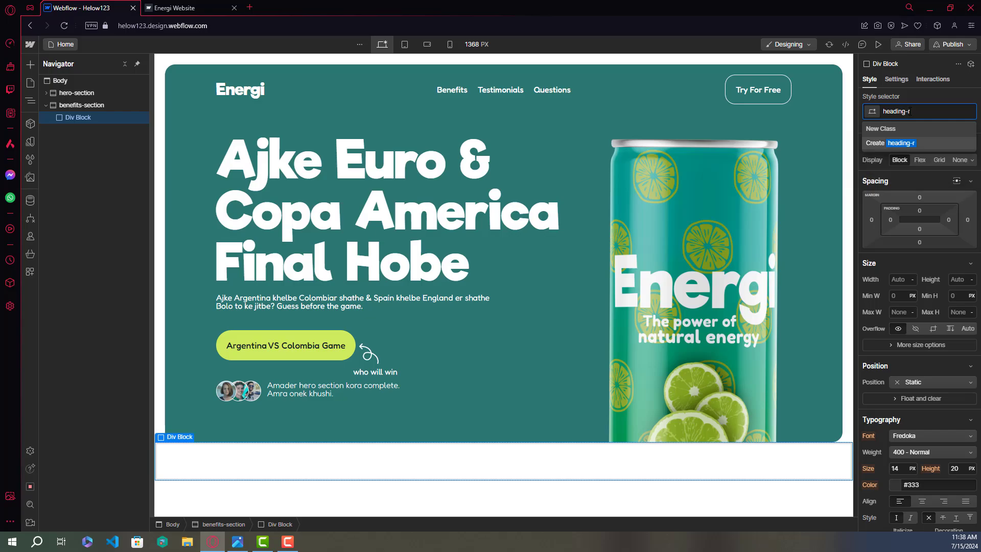
{"action": "type", "text": "euse"}
{"action": "key", "text": "ctrl+a"}
{"action": "key", "text": "BackSpace"}
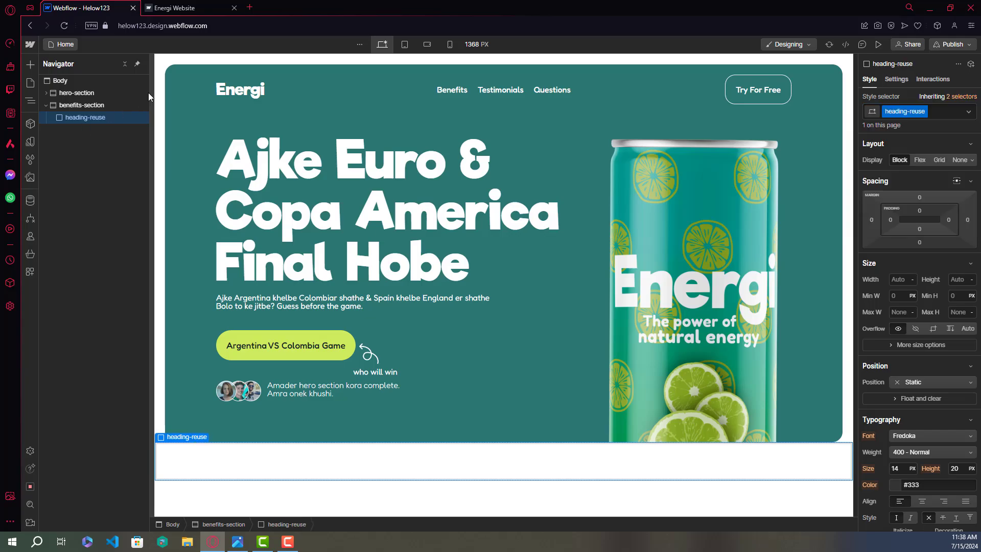
Check the benefits heading on the Energi reference site and add a Text Block inside heading-reuse in Webflow.
{"action": "left_click", "coordinate": [187, 9]}
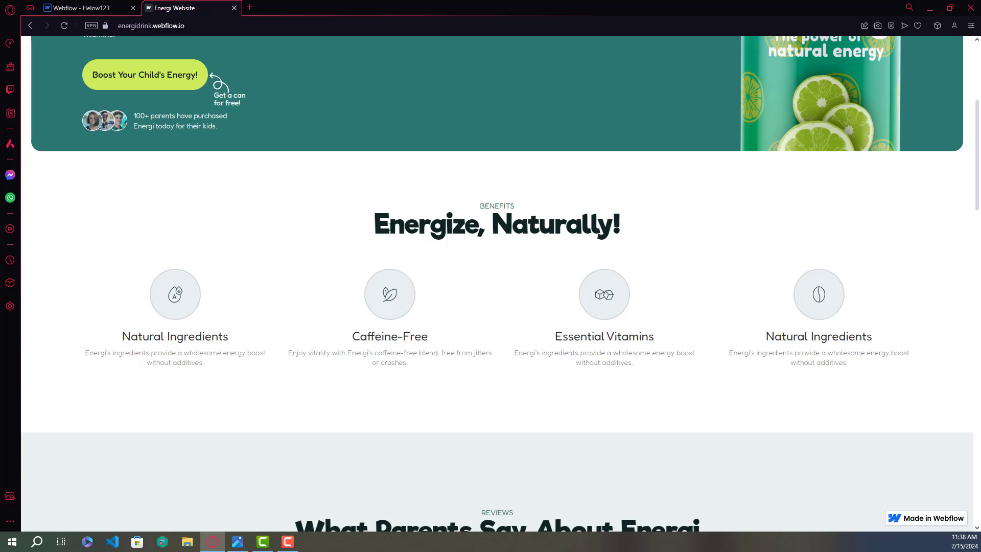
{"action": "scroll", "coordinate": [362, 231], "scroll_direction": "up", "scroll_amount": 1}
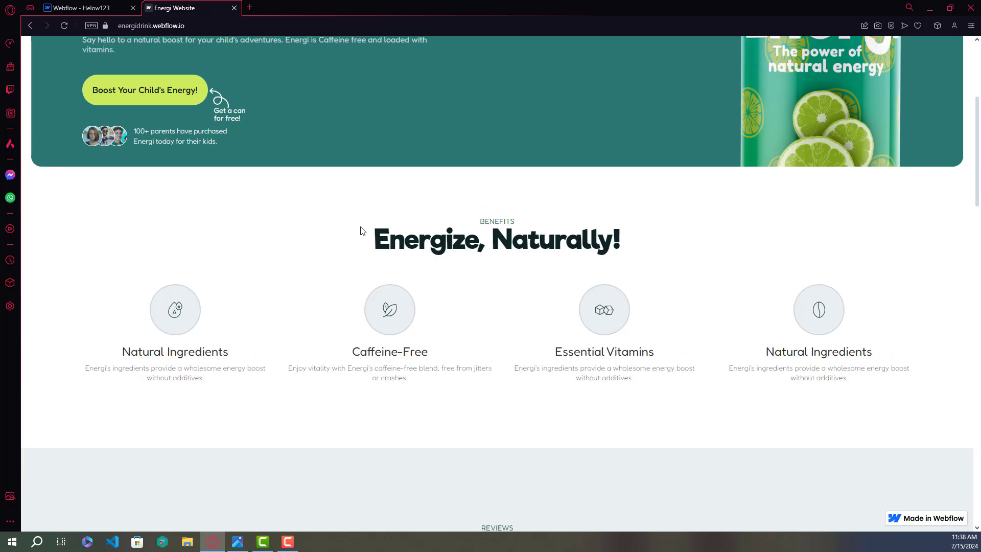
{"action": "scroll", "coordinate": [361, 231], "scroll_direction": "up", "scroll_amount": 4}
{"action": "scroll", "coordinate": [315, 177], "scroll_direction": "down", "scroll_amount": 4}
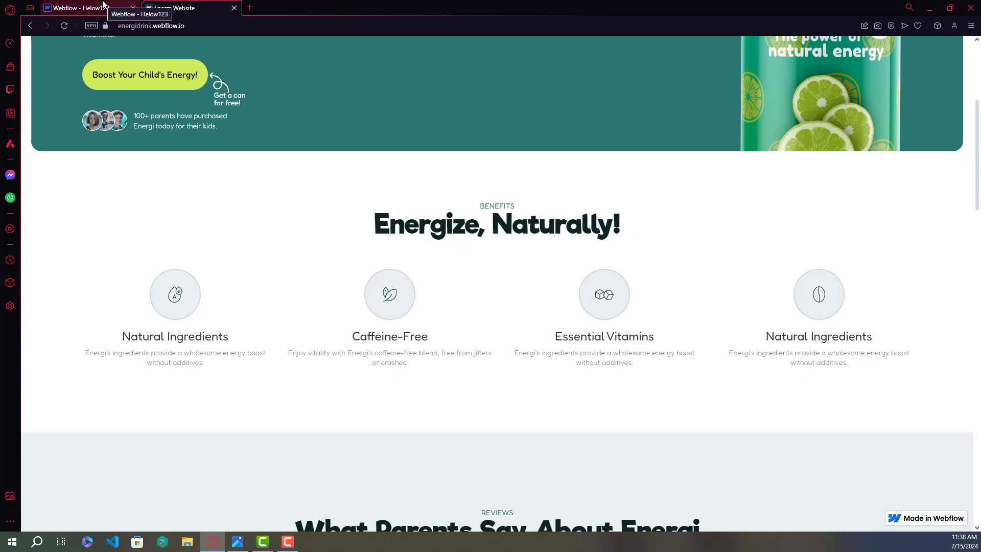
{"action": "left_click", "coordinate": [102, 6]}
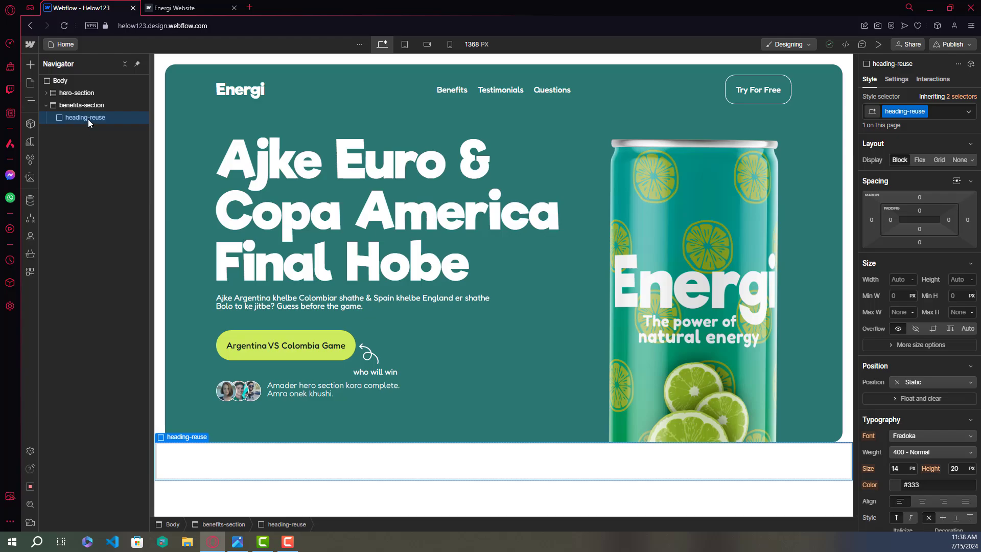
{"action": "key", "text": "ctrl+k"}
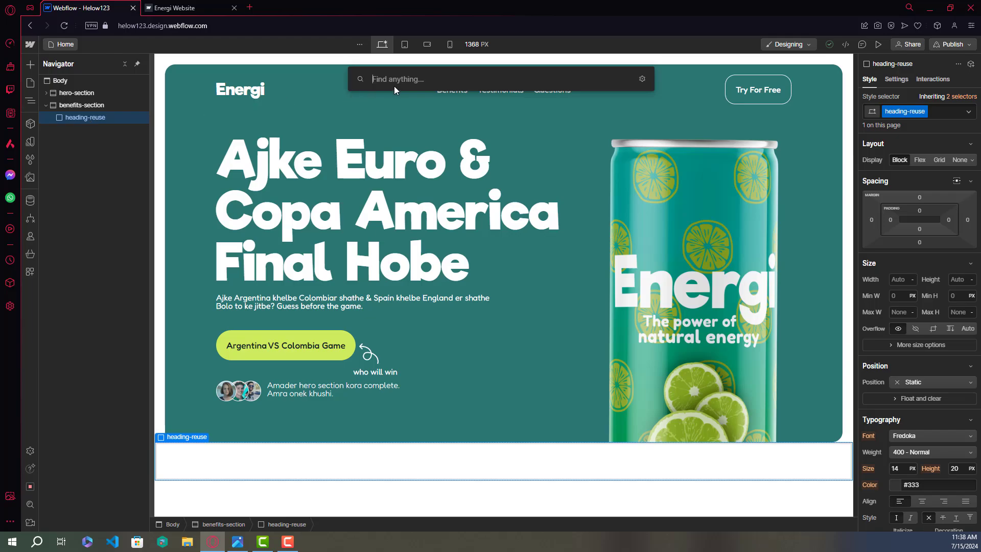
{"action": "type", "text": "tex"}
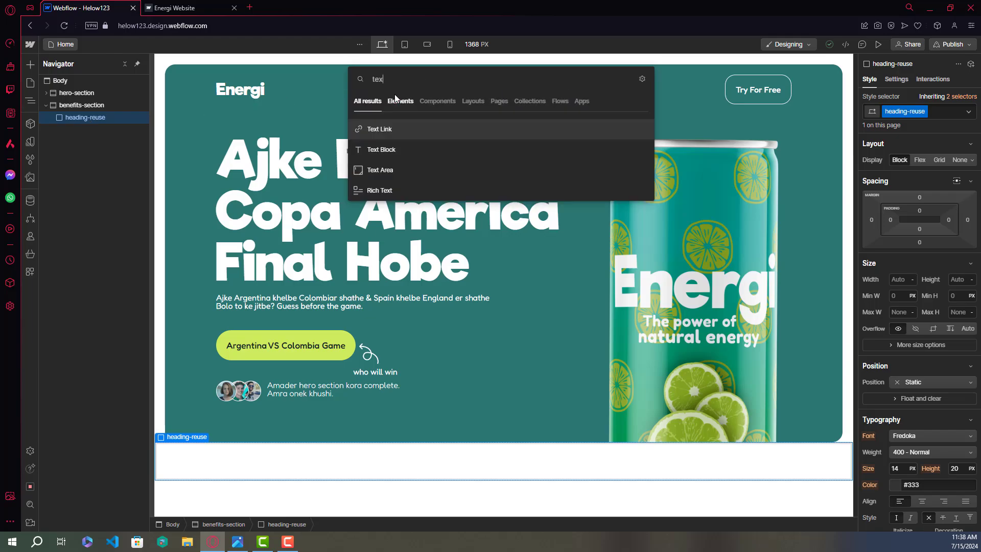
{"action": "left_click", "coordinate": [388, 151]}
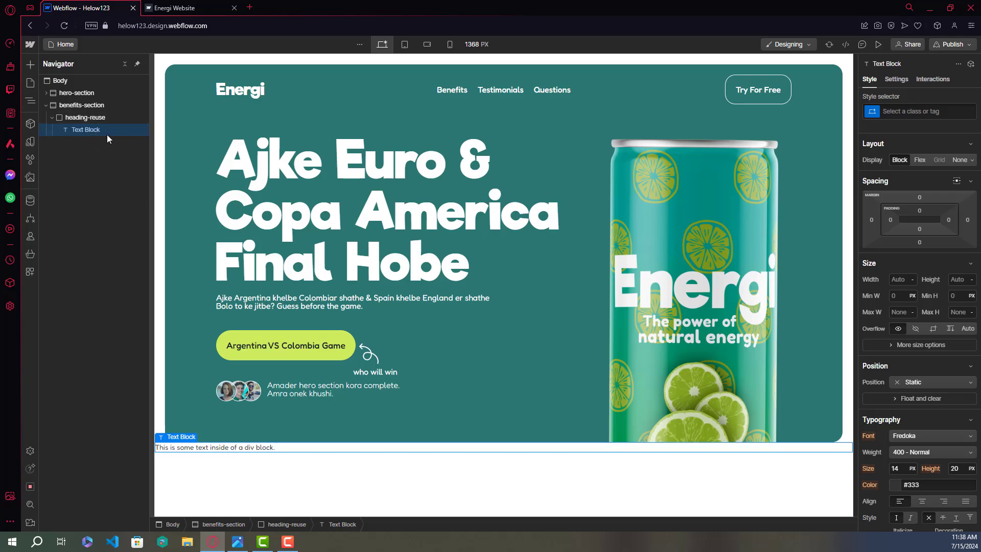
Give the new text block the class heading-reuse-text.
{"action": "left_click", "coordinate": [909, 111]}
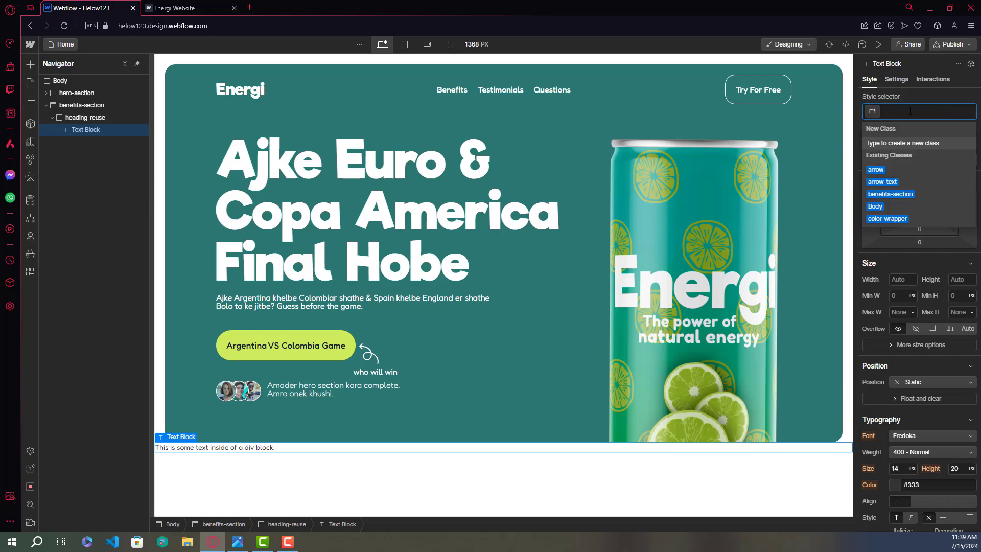
{"action": "type", "text": "heading-"}
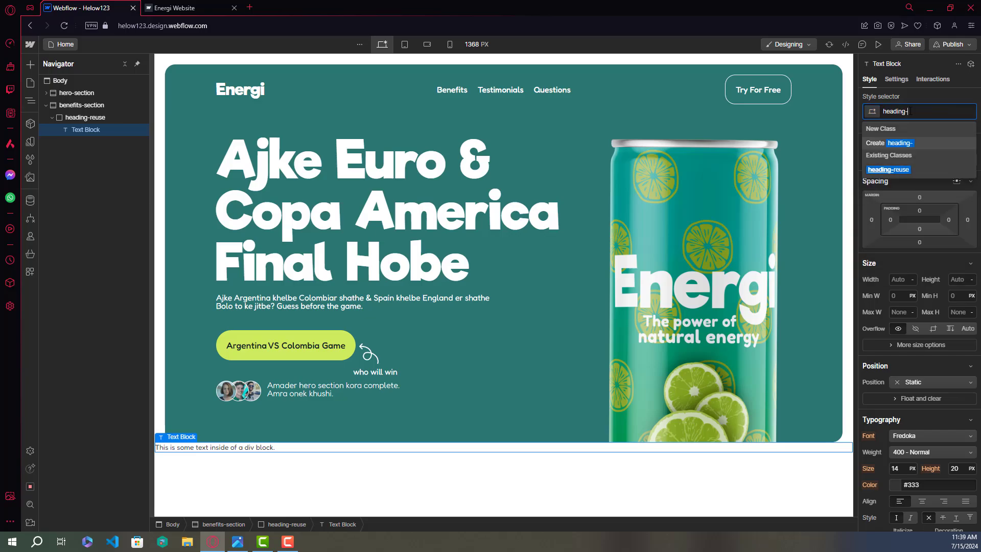
{"action": "type", "text": "reuse-te"}
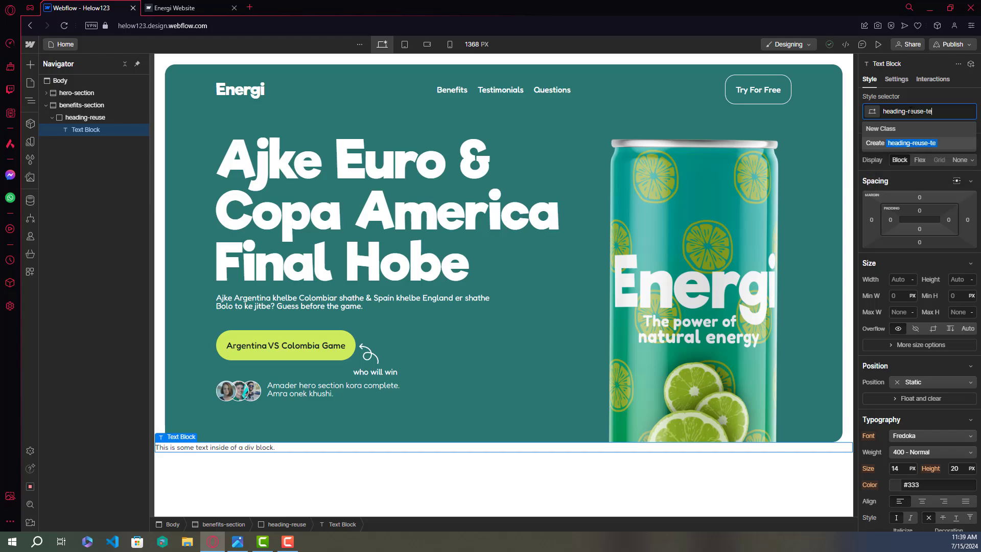
{"action": "type", "text": "xt"}
{"action": "key", "text": "ctrl+a"}
{"action": "key", "text": "BackSpace"}
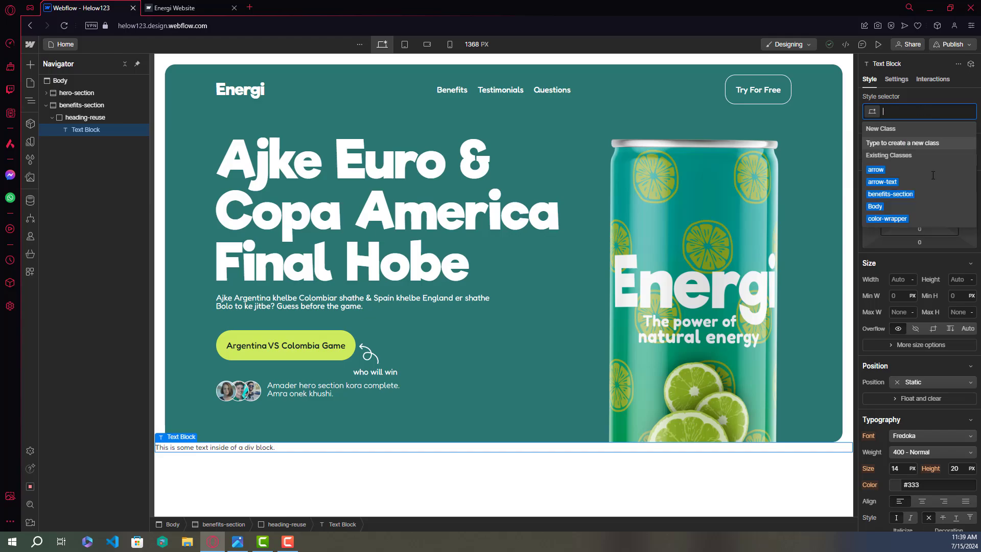
Add an H2 heading inside the heading-reuse block.
{"action": "left_click", "coordinate": [88, 120]}
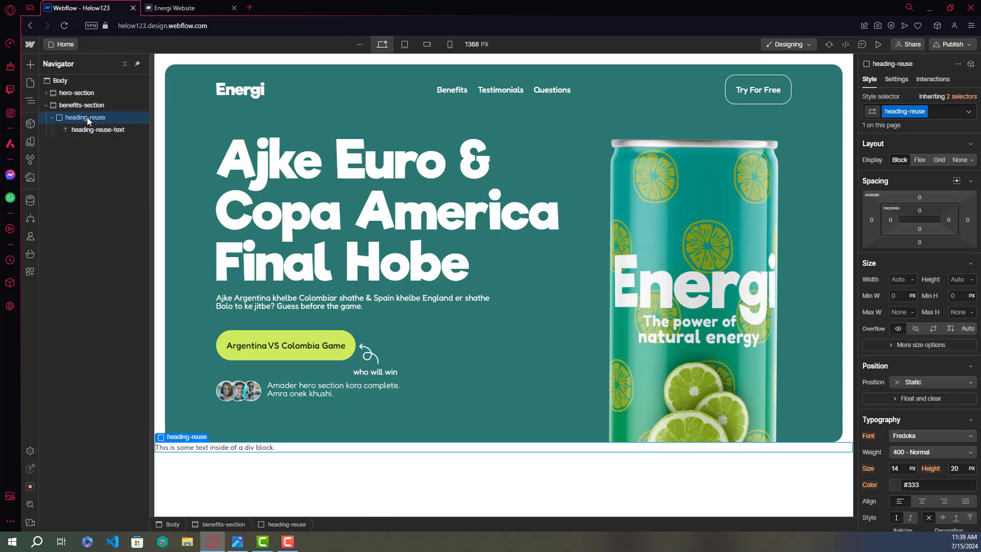
{"action": "key", "text": "ctrl+k"}
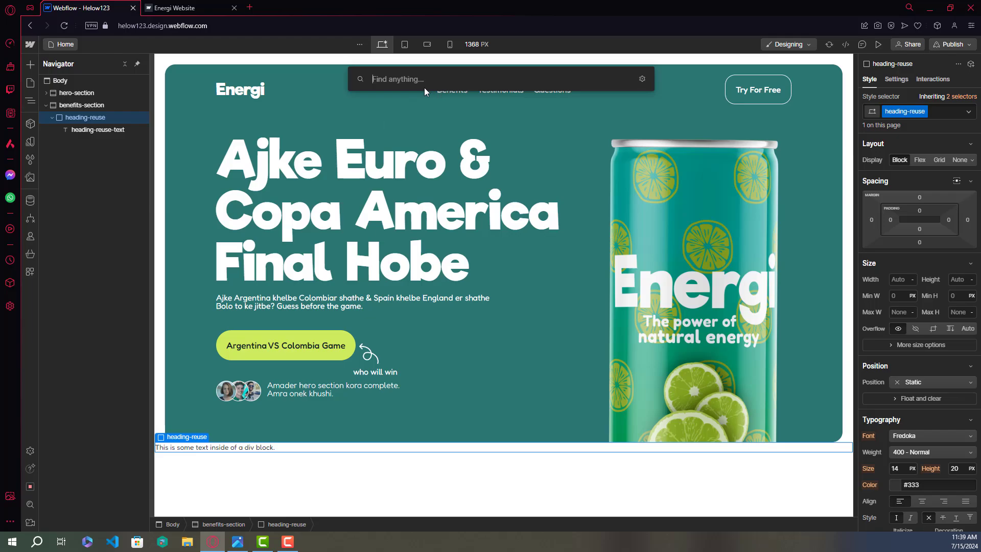
{"action": "type", "text": "h"}
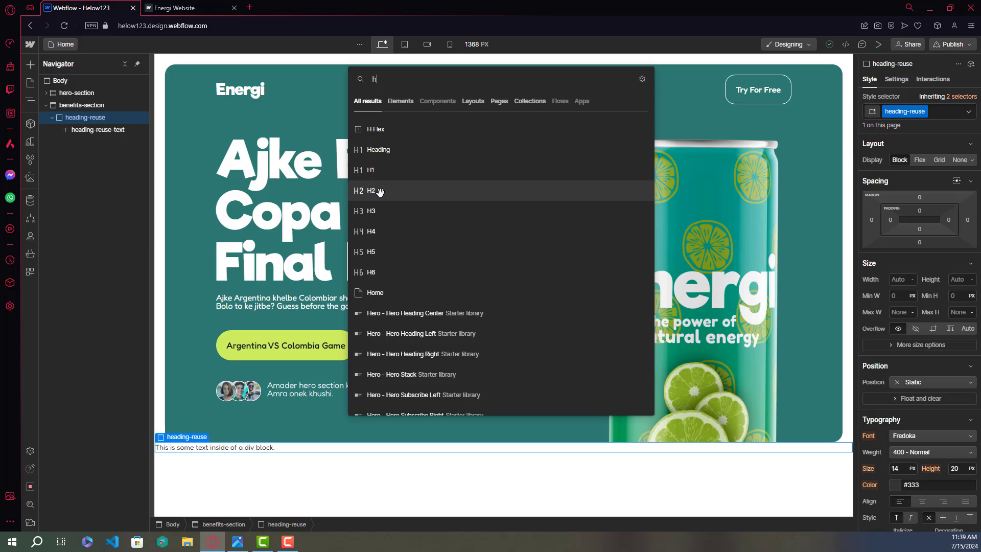
{"action": "left_click", "coordinate": [379, 191]}
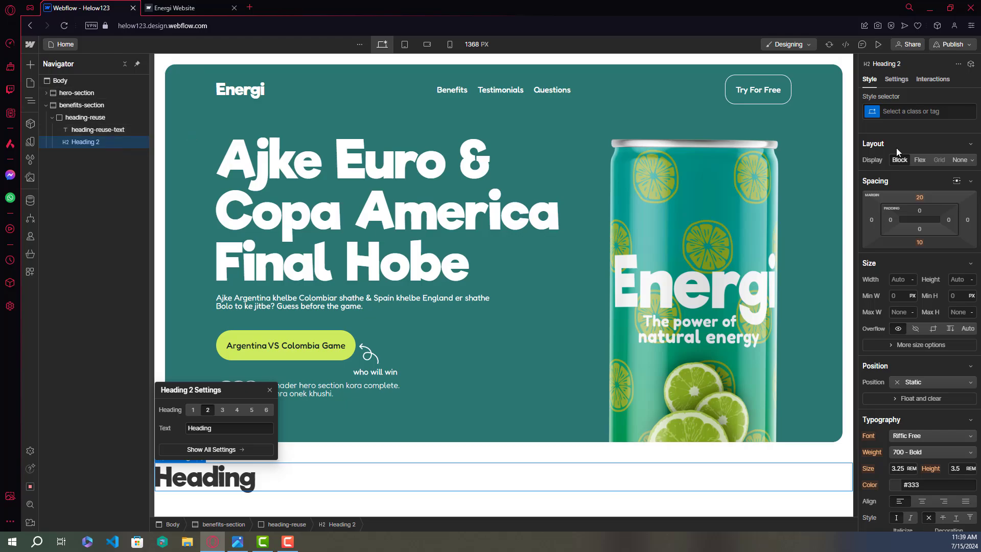
Give the new H2 heading the class heading-reuse-heading.
{"action": "left_click", "coordinate": [909, 112]}
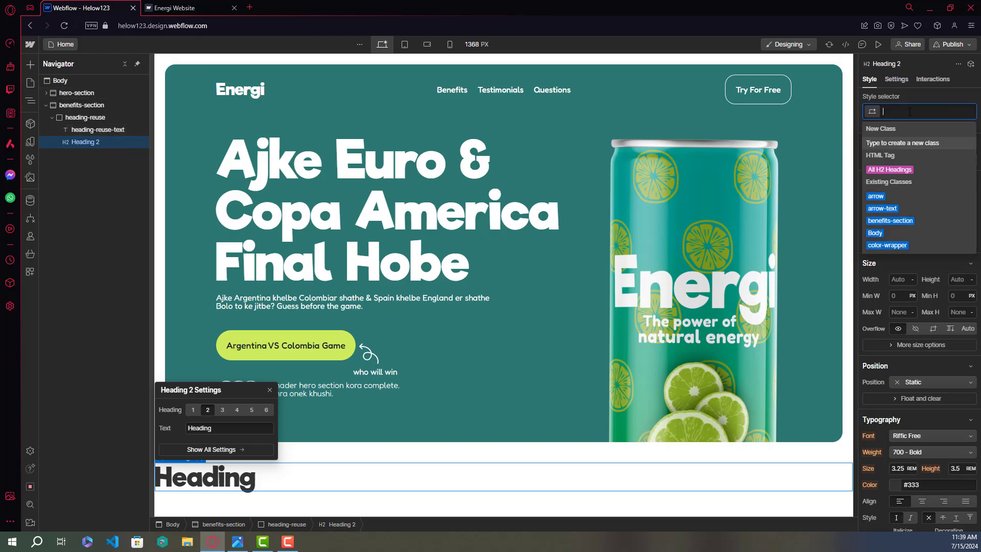
{"action": "type", "text": "head"}
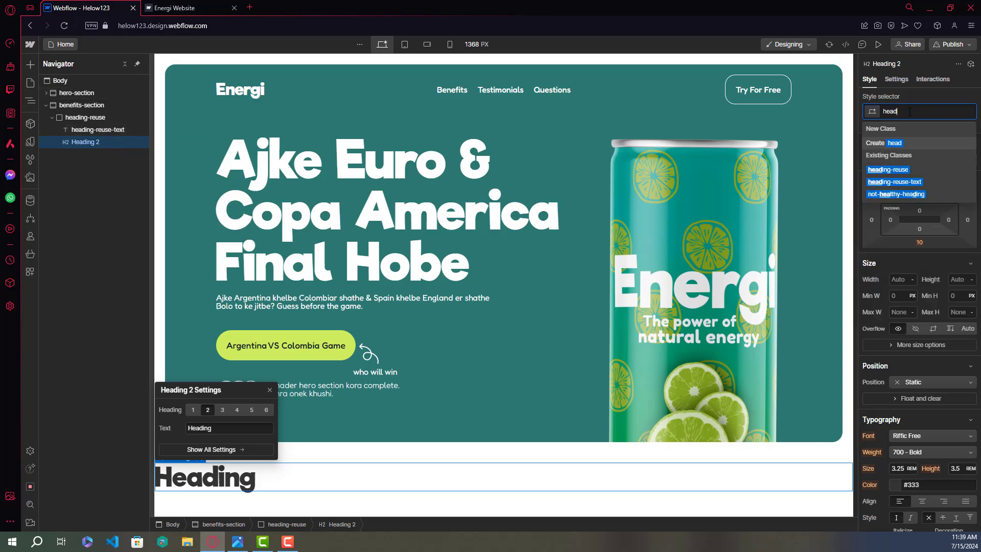
{"action": "type", "text": "ing"}
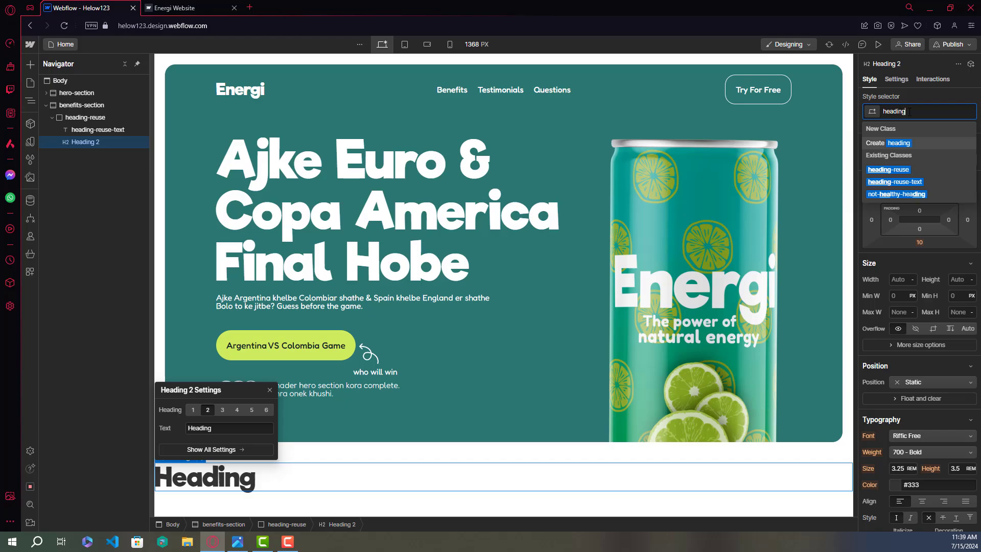
{"action": "type", "text": "-reuse-"}
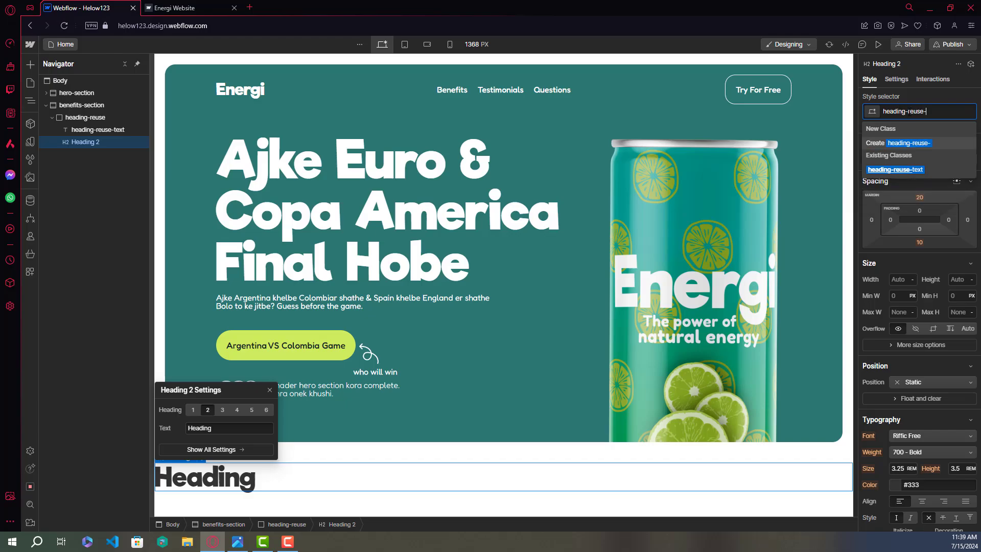
{"action": "type", "text": "heading"}
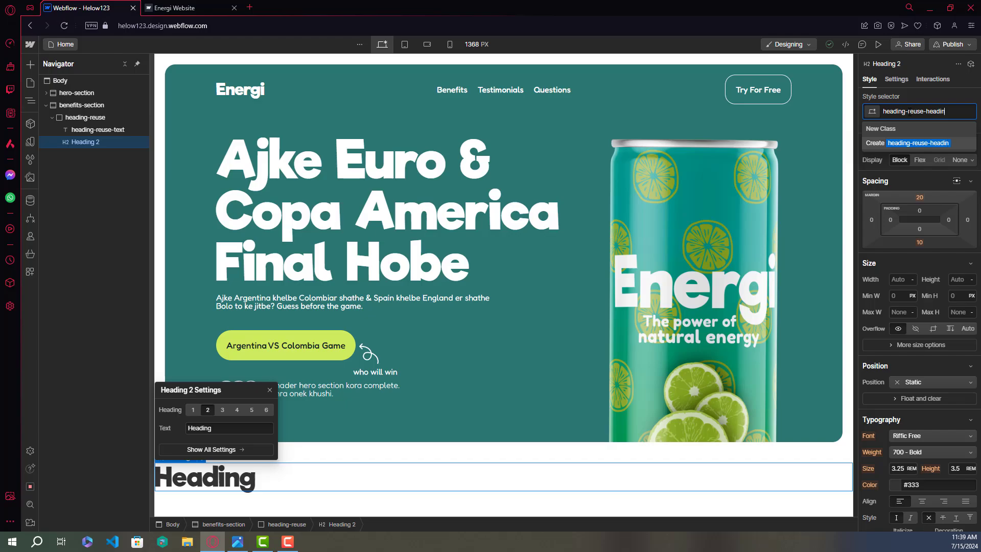
{"action": "key", "text": "ctrl+a"}
{"action": "key", "text": "BackSpace"}
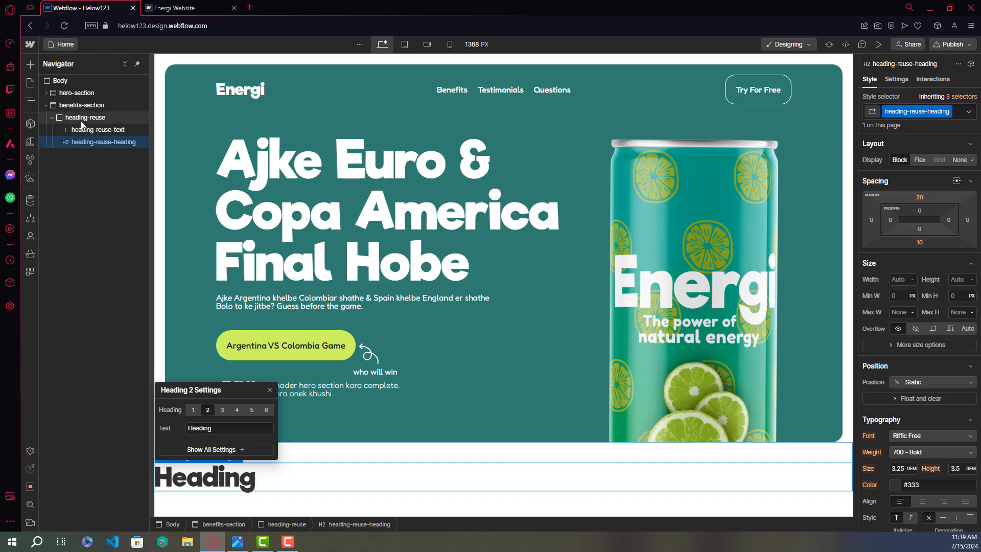
Check the benefits layout on the Energi reference site and wrap heading-reuse in a Div Block in Webflow.
{"action": "left_click", "coordinate": [174, 8]}
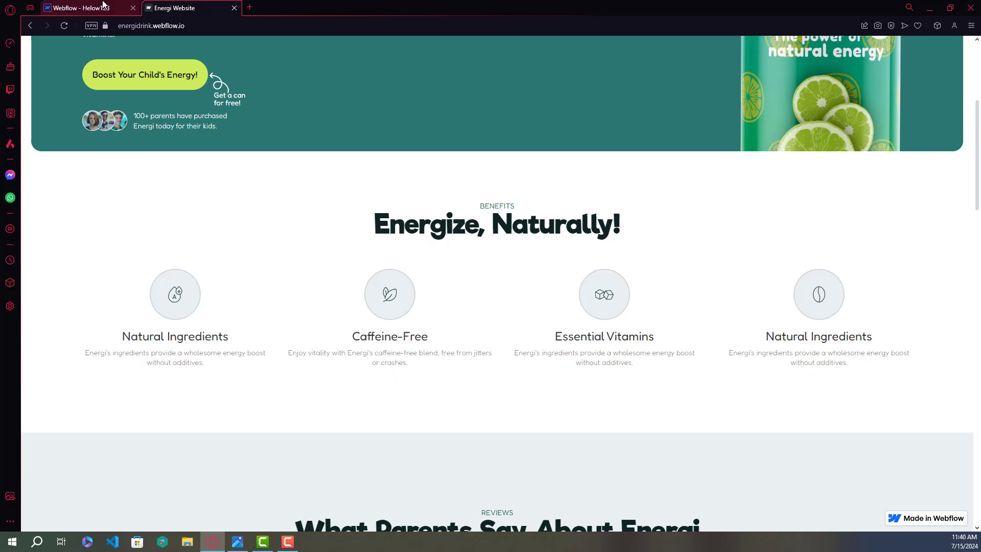
{"action": "left_click", "coordinate": [82, 8]}
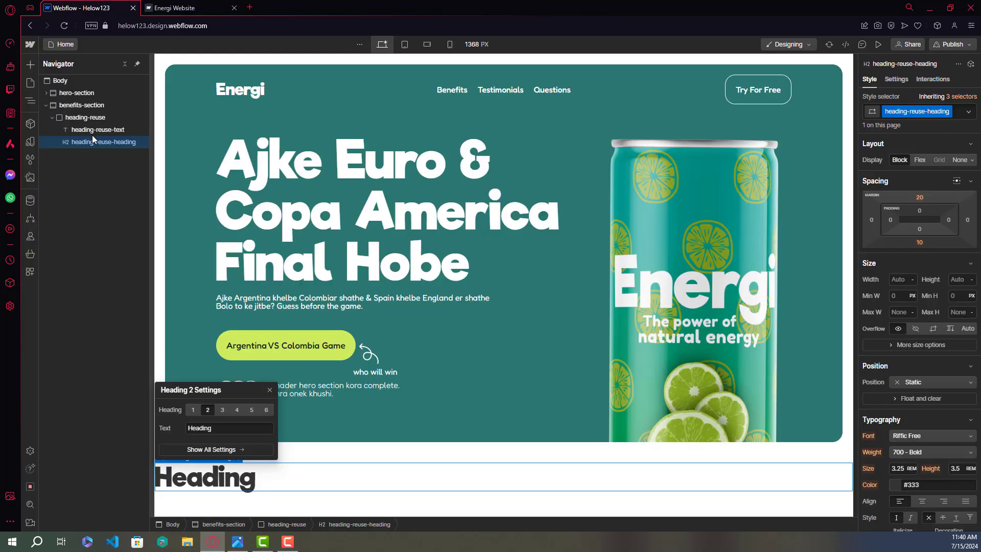
{"action": "left_click", "coordinate": [51, 119]}
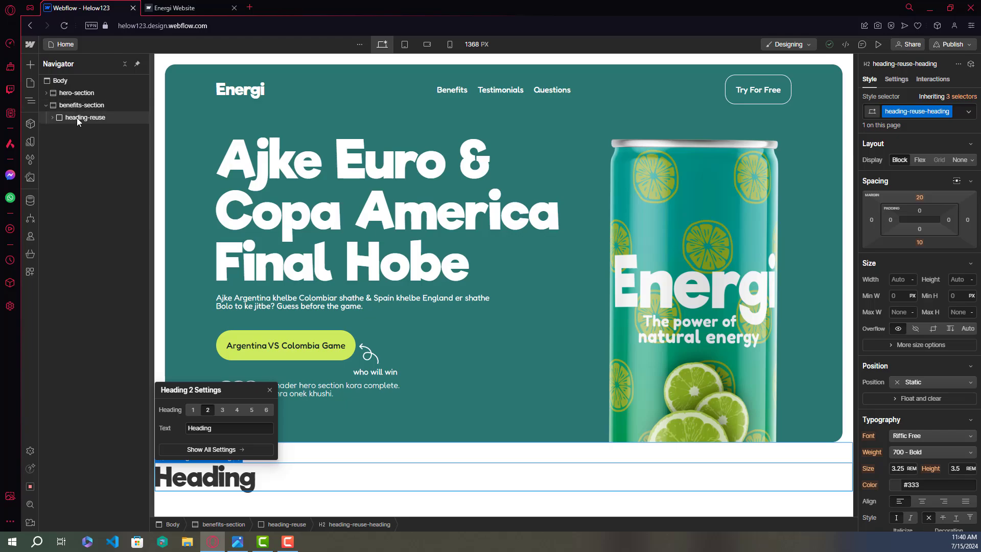
{"action": "left_click", "coordinate": [77, 117]}
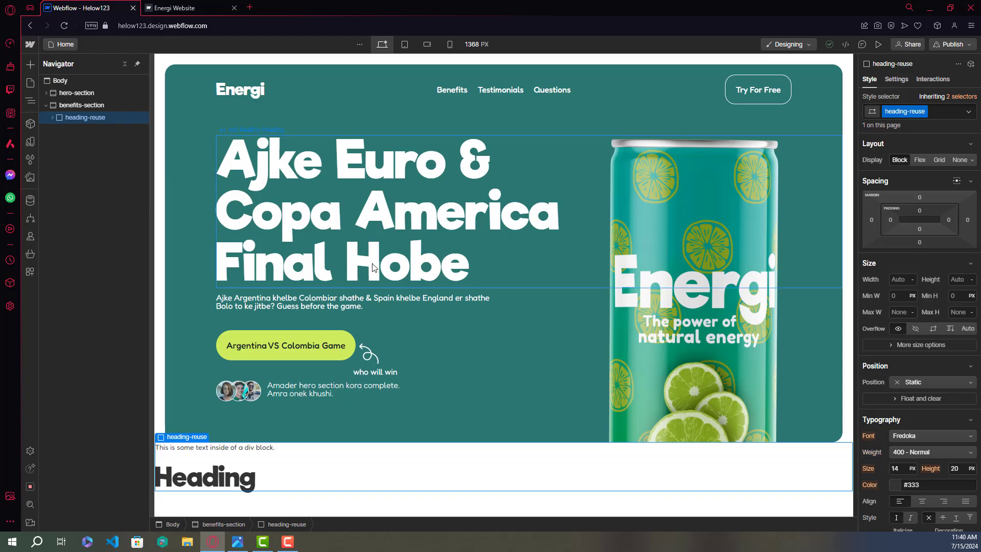
{"action": "right_click", "coordinate": [78, 118]}
{"action": "mouse_move", "coordinate": [100, 142]}
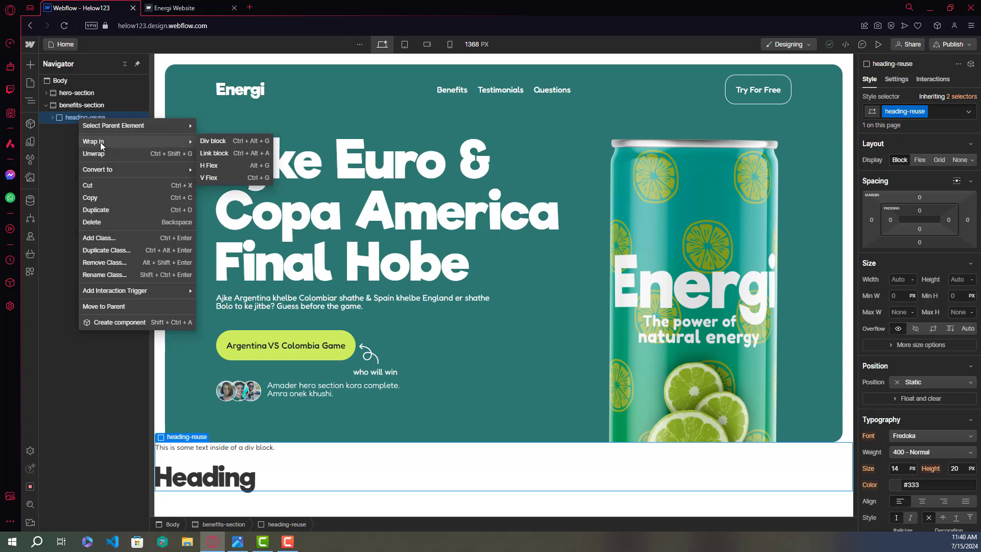
{"action": "left_click", "coordinate": [213, 141]}
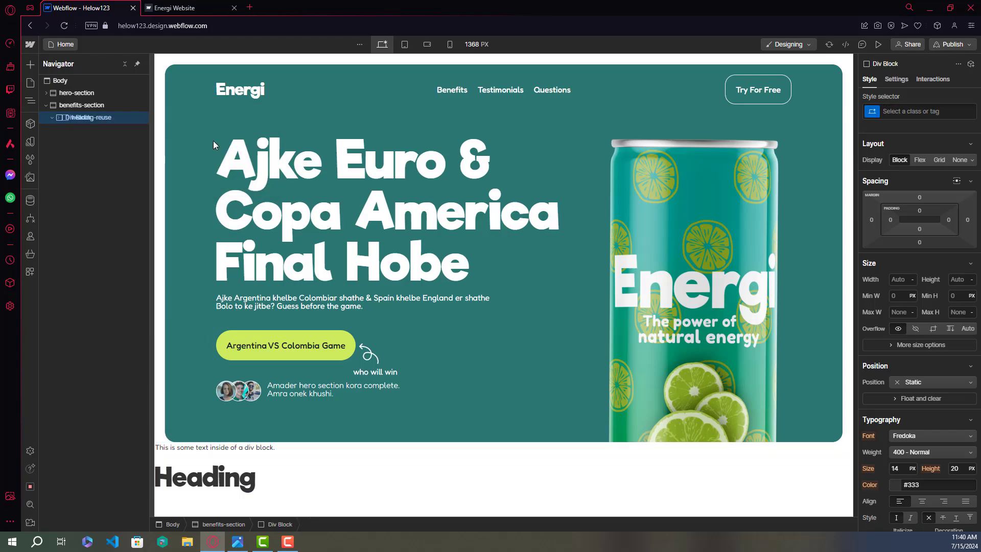
Give the div block wrapping heading-reuse the class benefits-content-wrapper.
{"action": "left_click", "coordinate": [925, 112]}
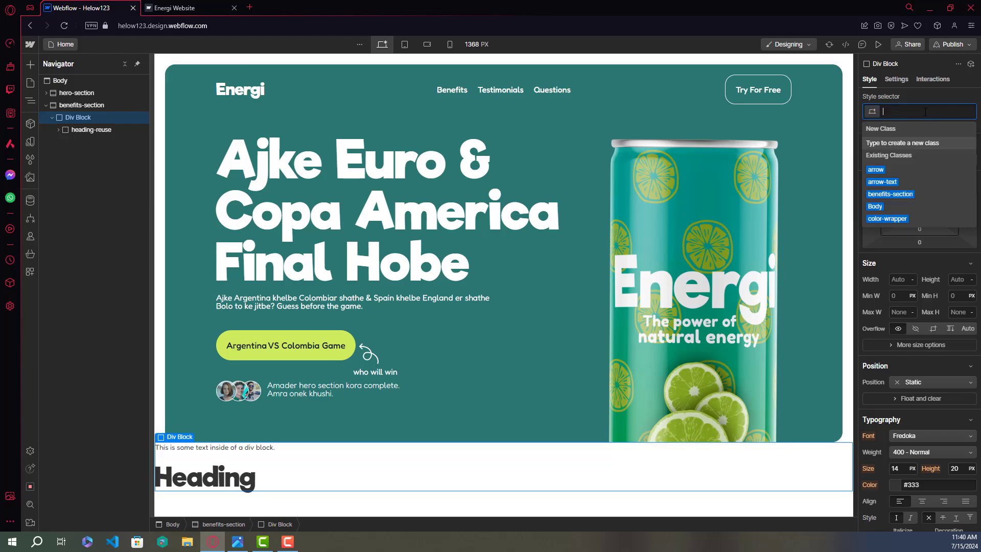
{"action": "type", "text": "bene"}
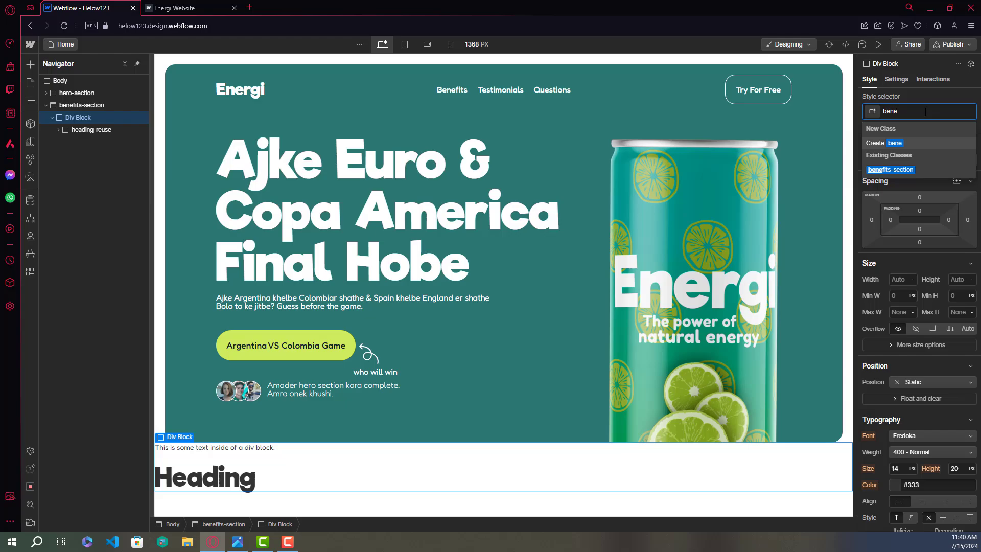
{"action": "type", "text": "fits-content"}
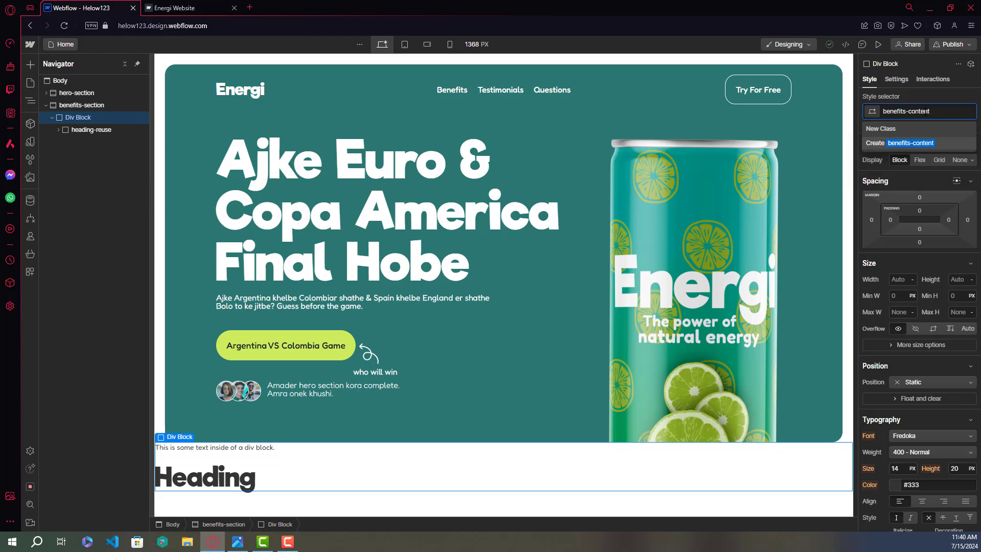
{"action": "type", "text": "-wrapper"}
{"action": "key", "text": "ctrl+a"}
{"action": "key", "text": "BackSpace"}
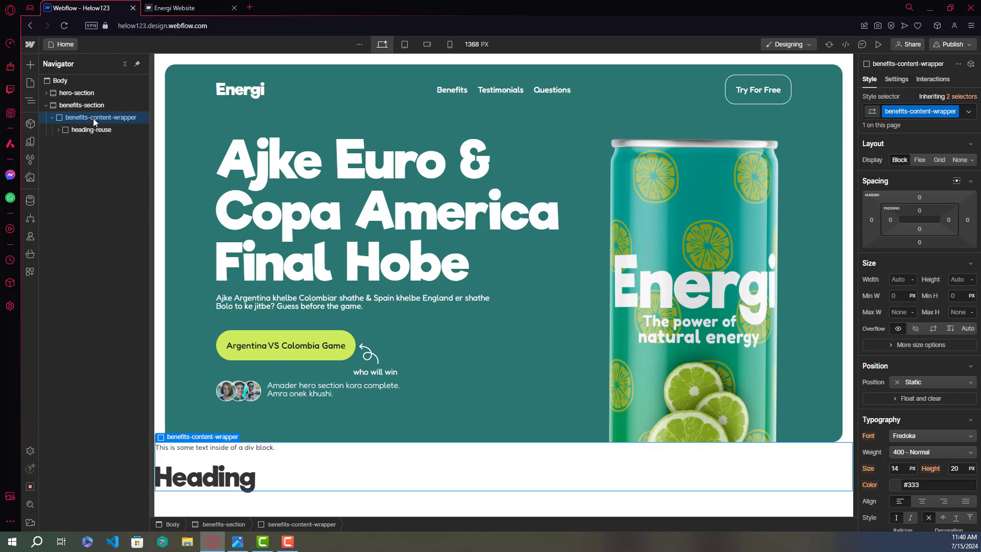
Add a Div Block inside benefits-content-wrapper, below heading-reuse.
{"action": "key", "text": "ctrl+e"}
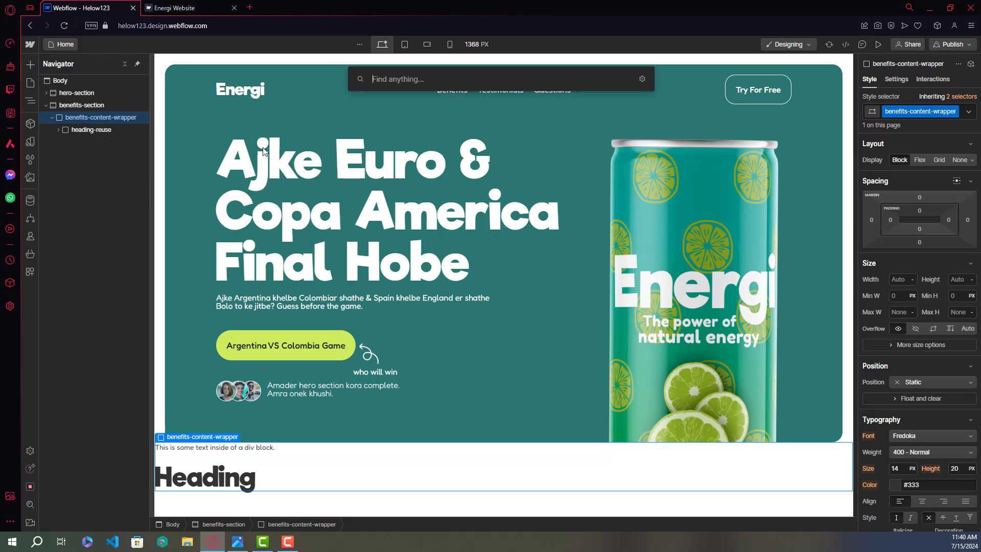
{"action": "type", "text": "div"}
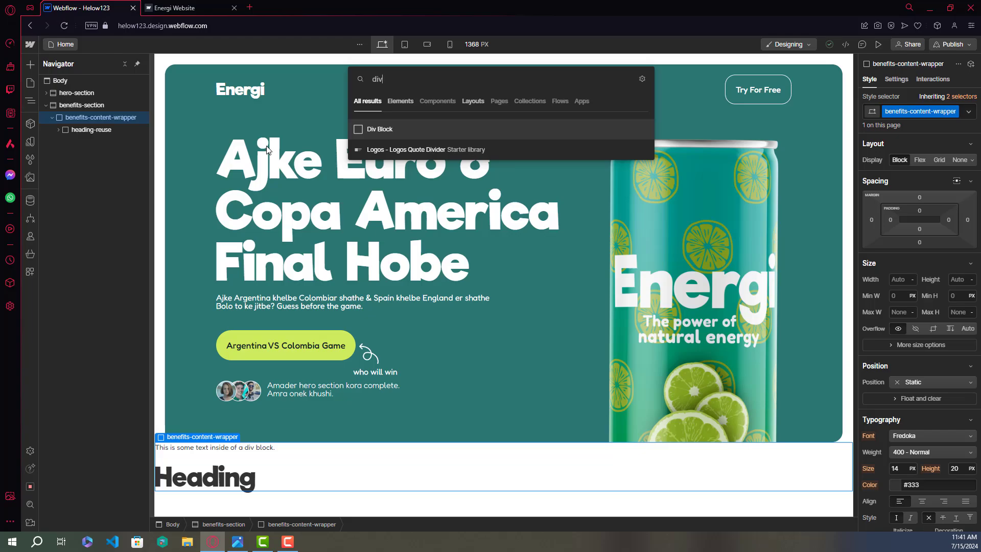
{"action": "key", "text": "Return"}
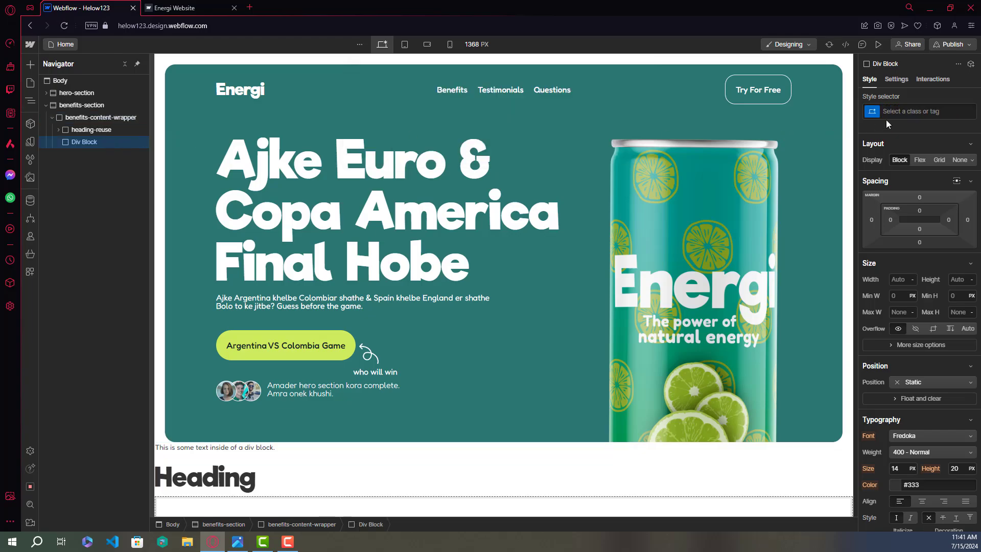
Give the div block below heading-reuse the class card-section.
{"action": "left_click", "coordinate": [928, 110]}
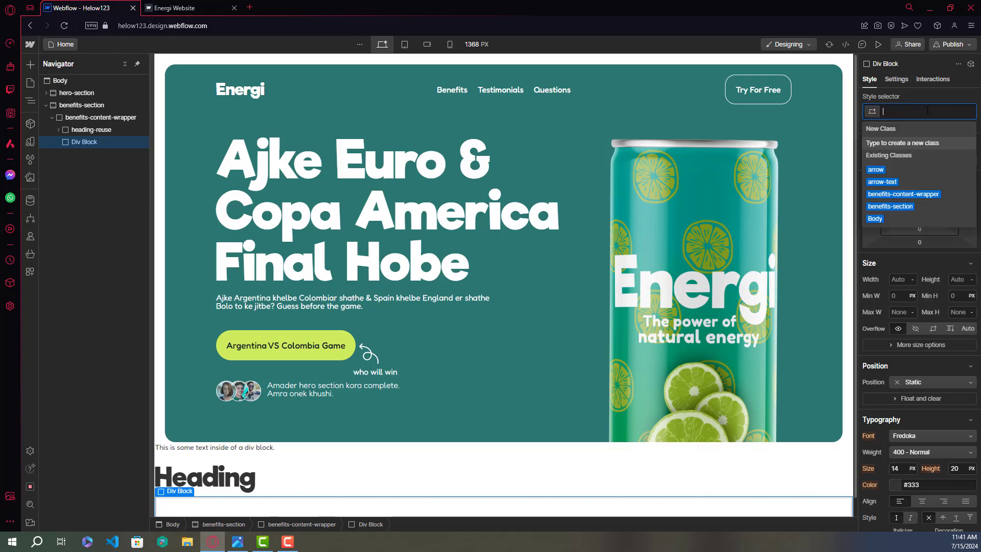
{"action": "type", "text": "ca"}
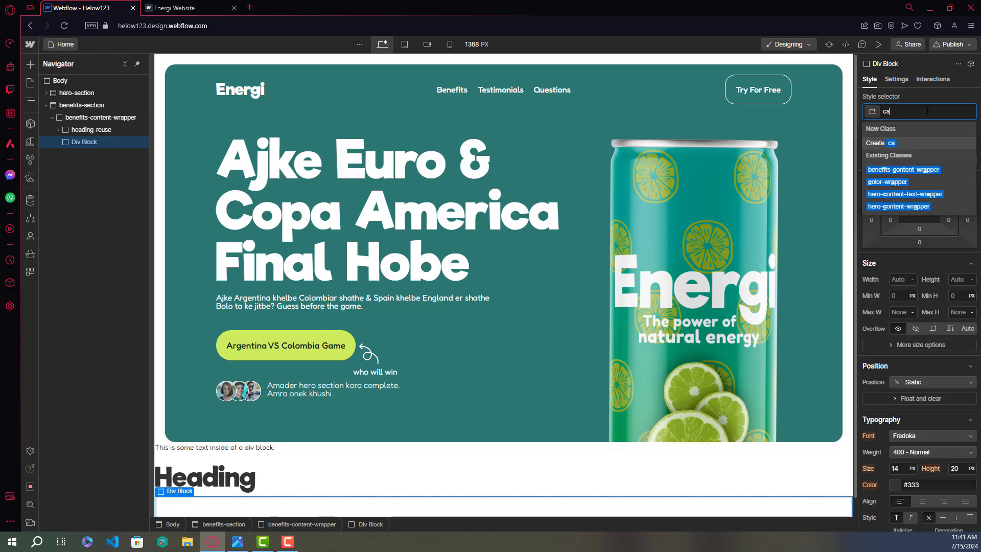
{"action": "type", "text": "rd-sec"}
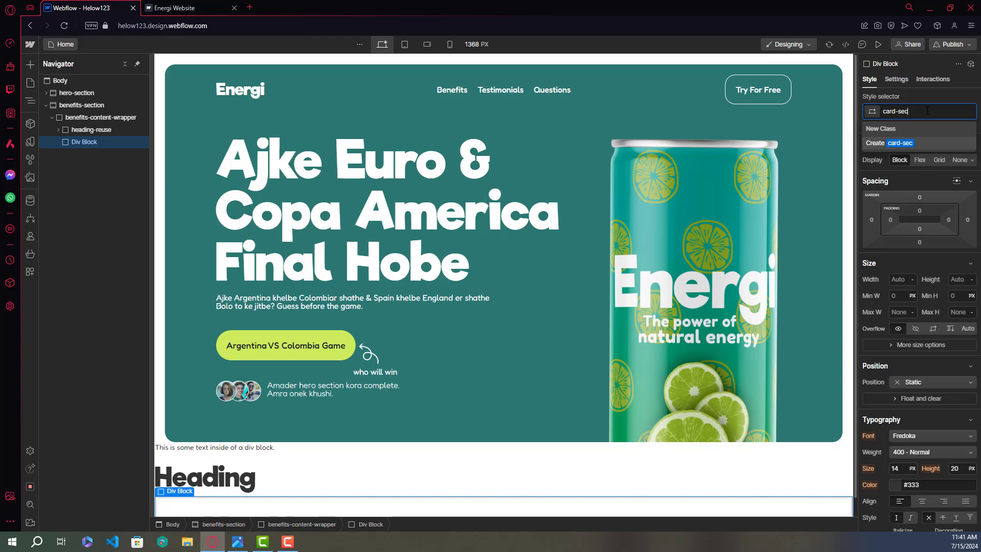
{"action": "type", "text": "tion"}
{"action": "key", "text": "ctrl+a"}
{"action": "key", "text": "BackSpace"}
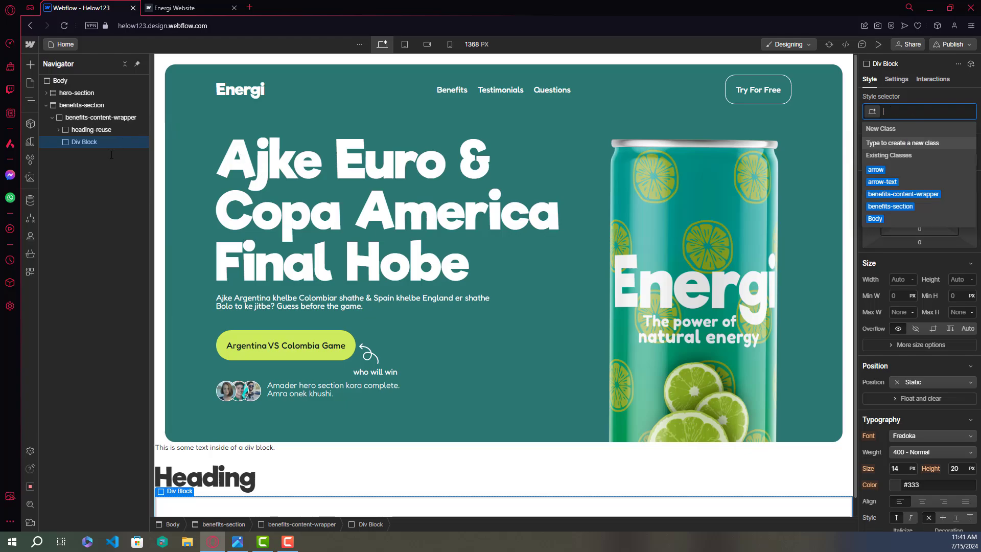
Check the benefit cards on the Energi reference site and add a Div Block inside card-section in Webflow.
{"action": "left_click", "coordinate": [182, 10]}
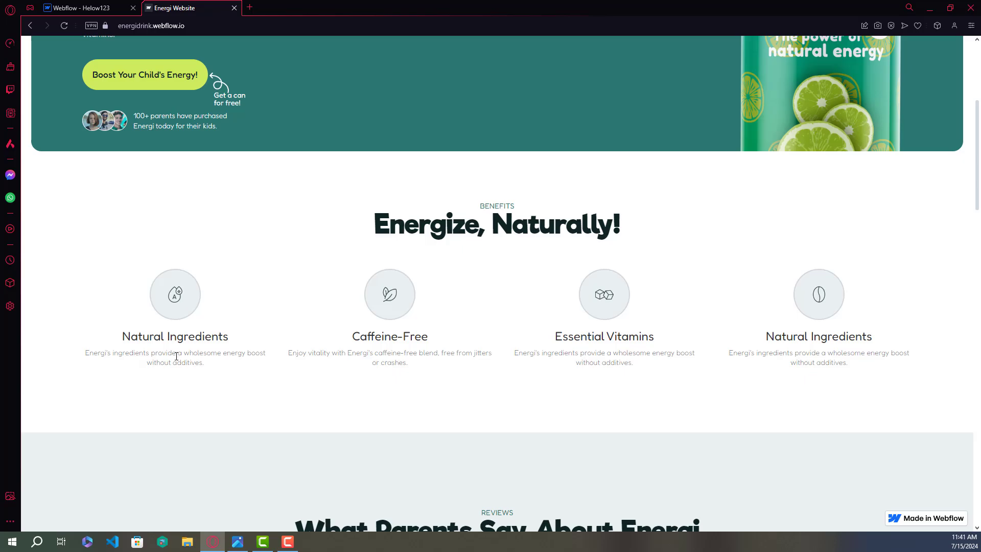
{"action": "left_click", "coordinate": [98, 6]}
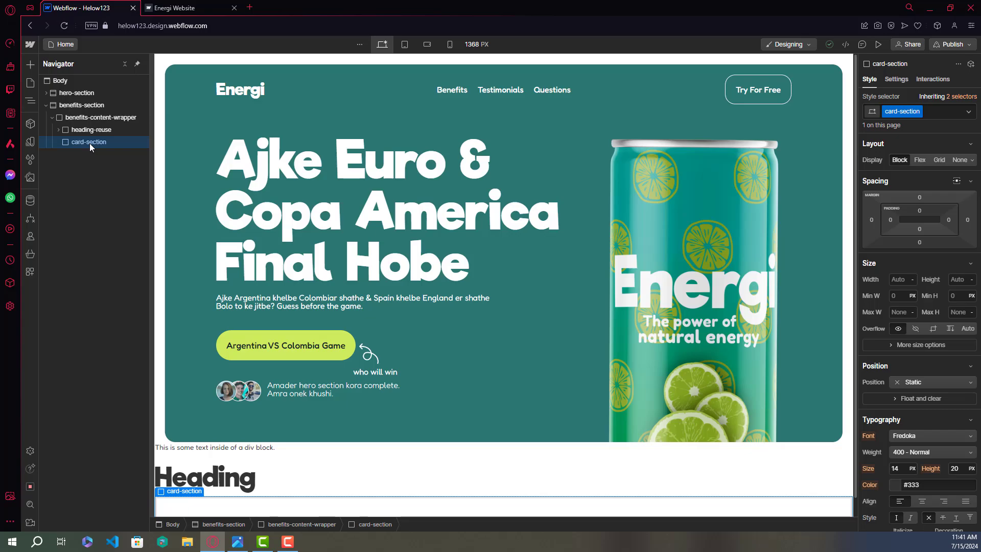
{"action": "key", "text": "ctrl+k"}
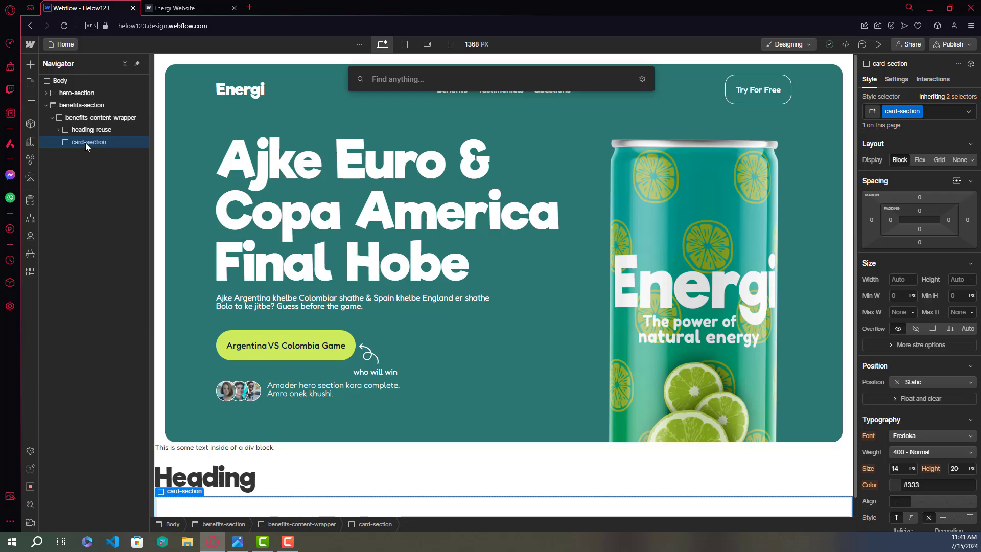
{"action": "type", "text": "div"}
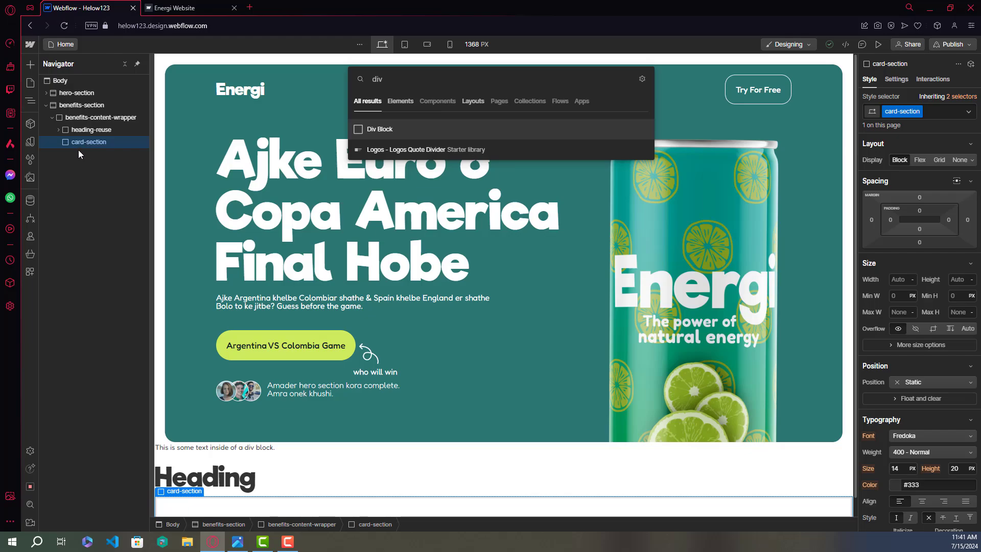
{"action": "key", "text": "Return"}
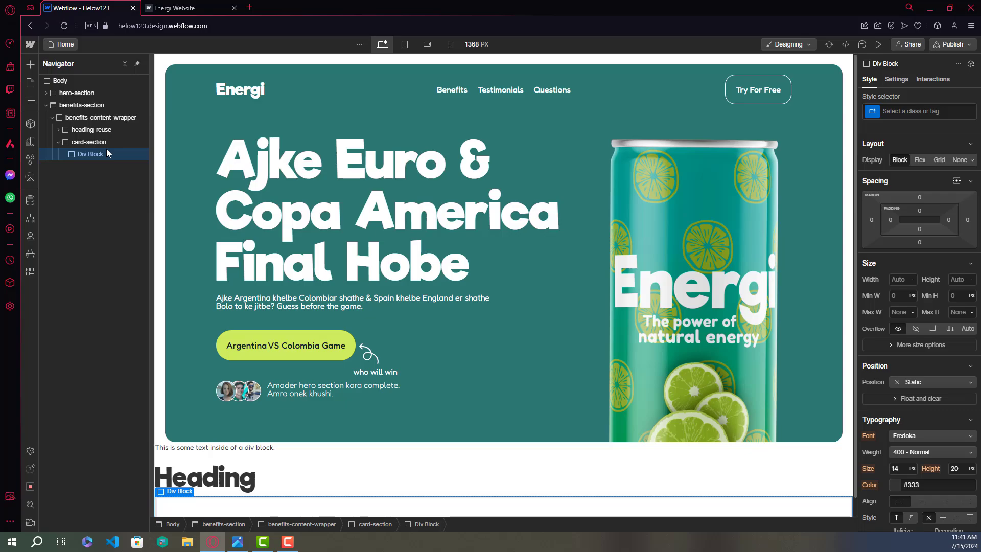
Give the div block inside card-section the class benefit-card.
{"action": "left_click", "coordinate": [915, 111]}
{"action": "left_click", "coordinate": [914, 111]}
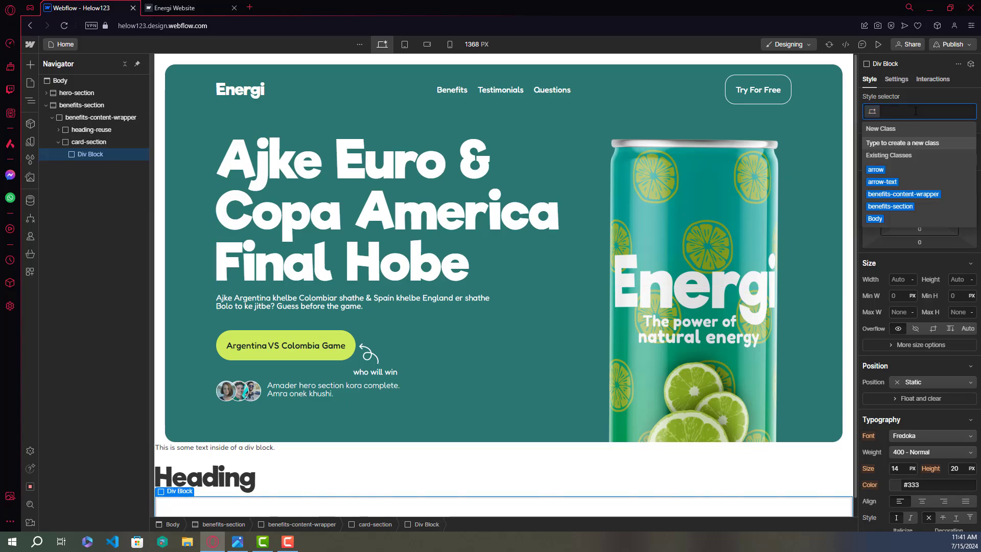
{"action": "type", "text": "bene"}
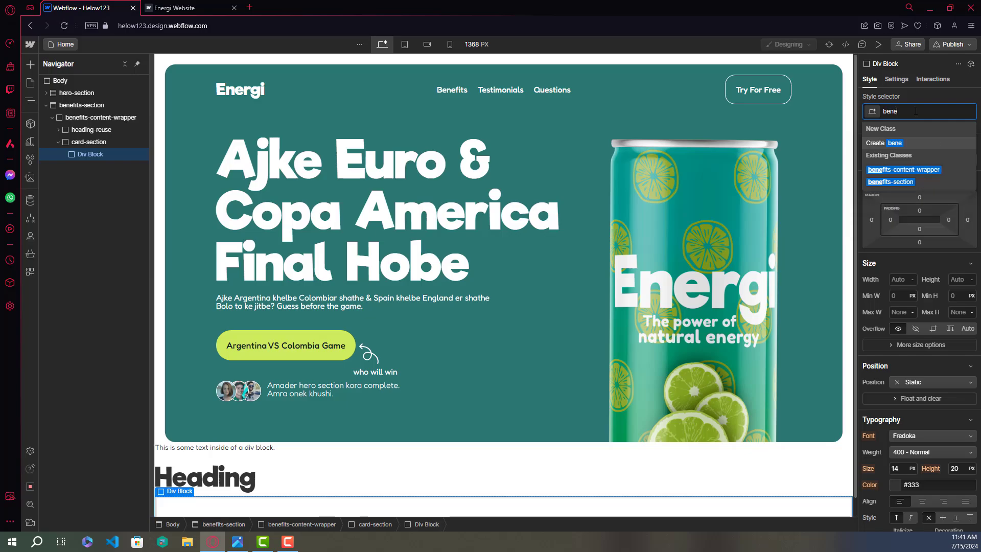
{"action": "type", "text": "fit-card"}
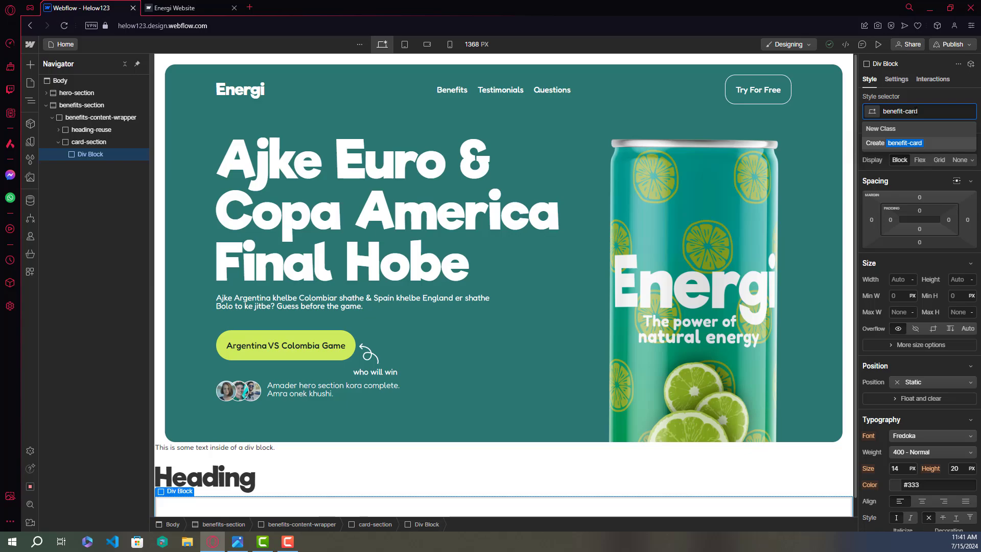
{"action": "key", "text": "ctrl+a"}
{"action": "key", "text": "BackSpace"}
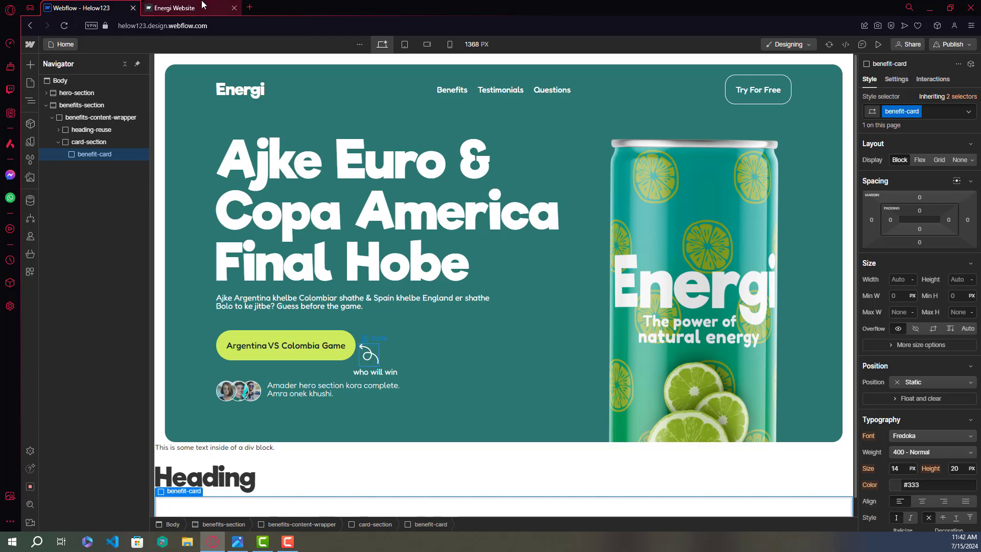
Check the benefit card icons on the Energi reference site and add an empty Code Embed inside benefit-card in Webflow.
{"action": "key", "text": "ctrl+Tab"}
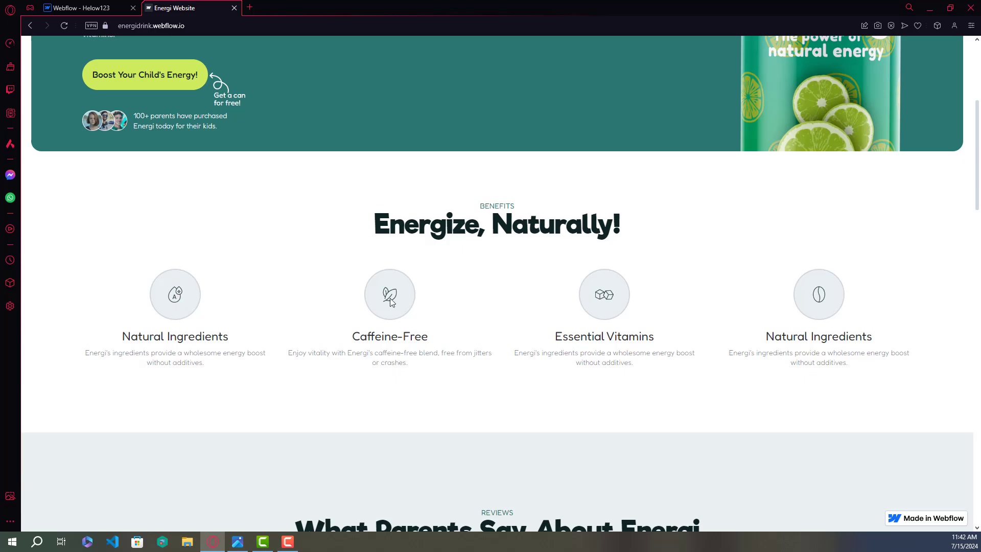
{"action": "left_click", "coordinate": [82, 8]}
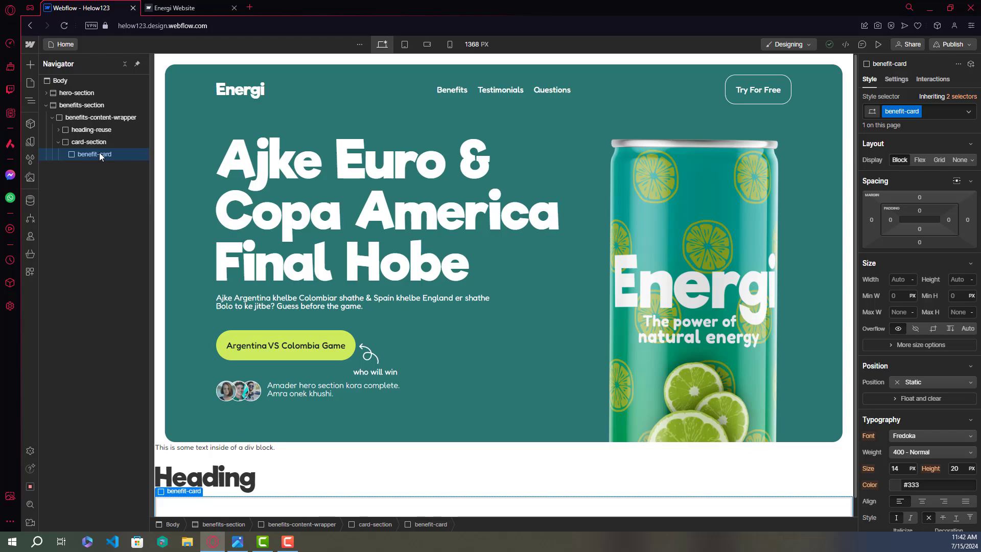
{"action": "key", "text": "ctrl+k"}
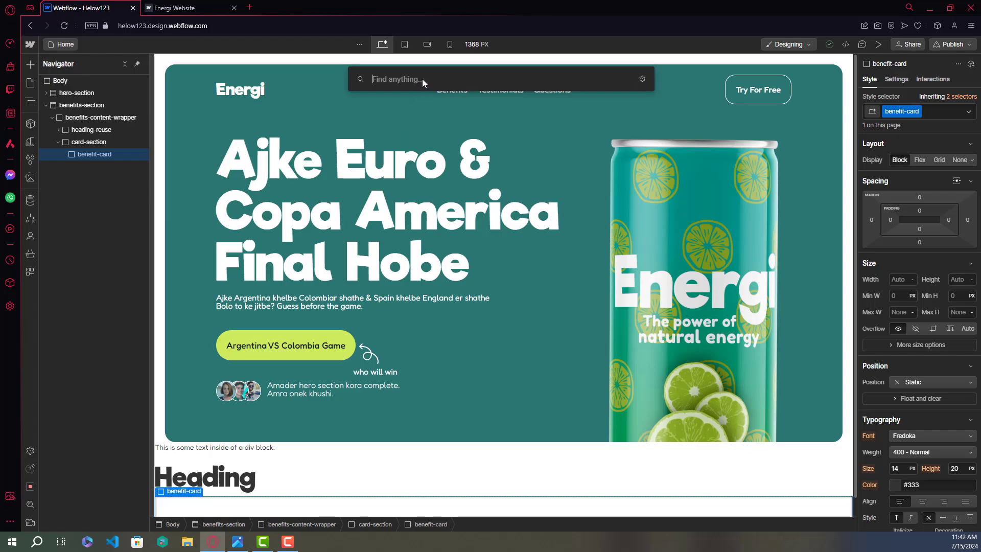
{"action": "type", "text": "code"}
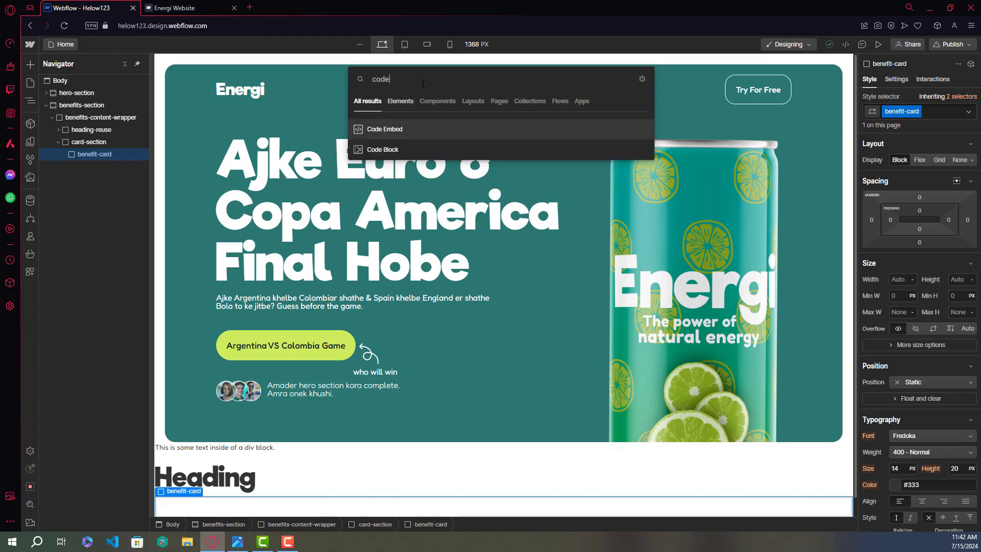
{"action": "left_click", "coordinate": [397, 128]}
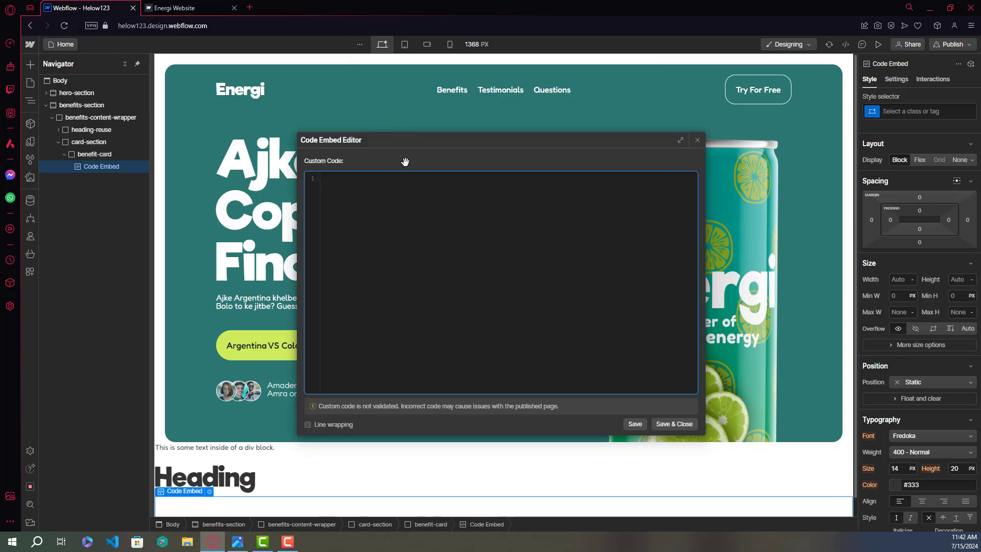
{"action": "left_click", "coordinate": [698, 140]}
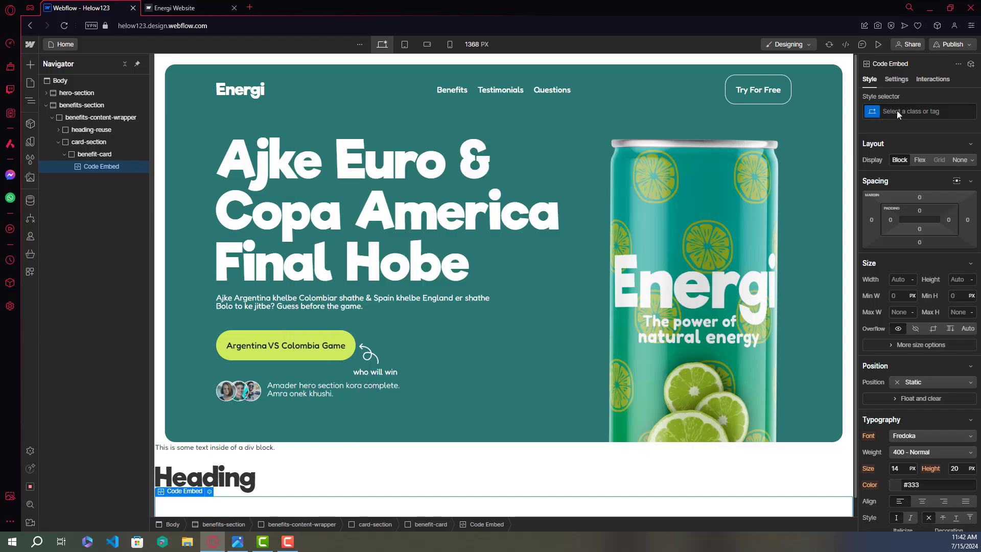
Give the Code Embed inside benefit-card the class benefit-icon.
{"action": "left_click", "coordinate": [913, 111]}
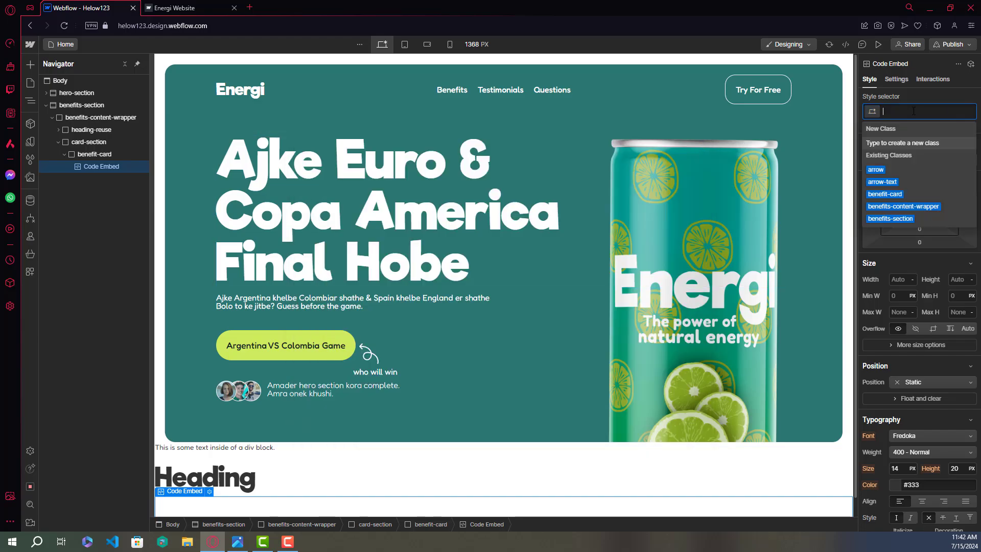
{"action": "type", "text": "be"}
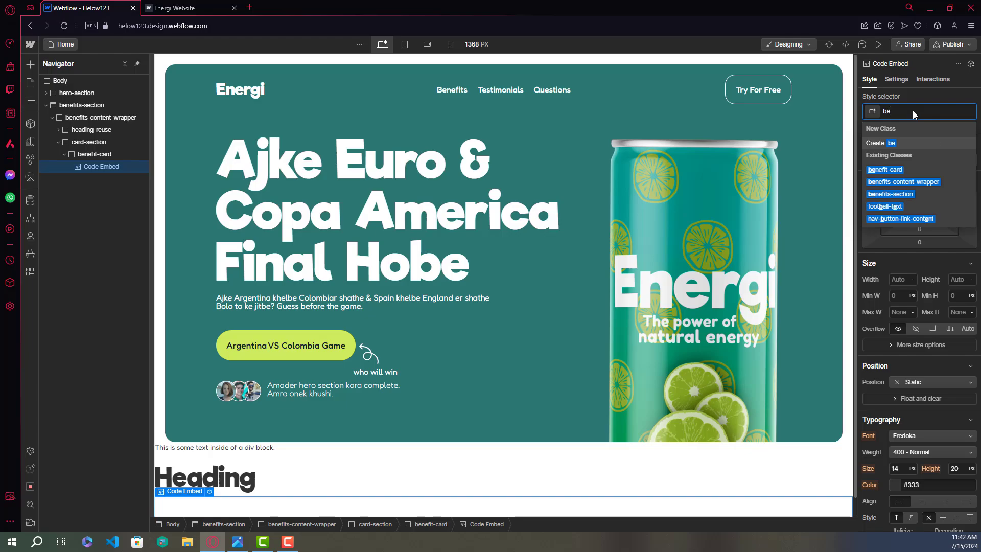
{"action": "type", "text": "nefit-icon"}
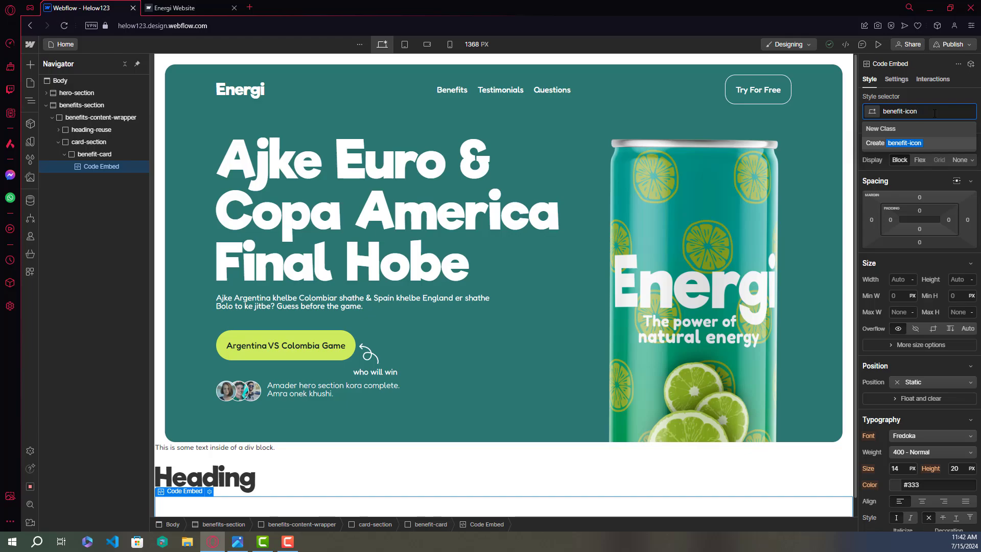
{"action": "key", "text": "ctrl+a"}
{"action": "key", "text": "BackSpace"}
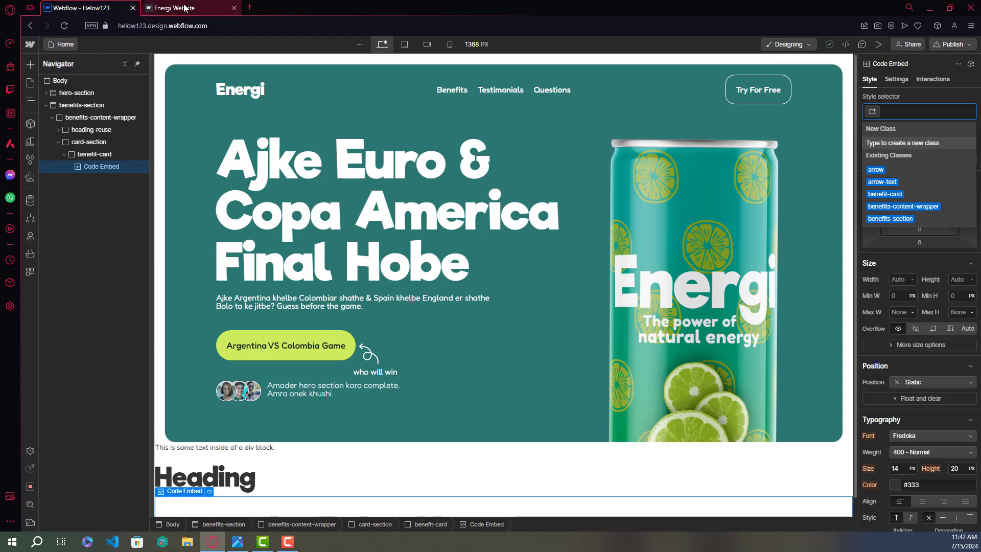
{"action": "key", "text": "ctrl+z"}
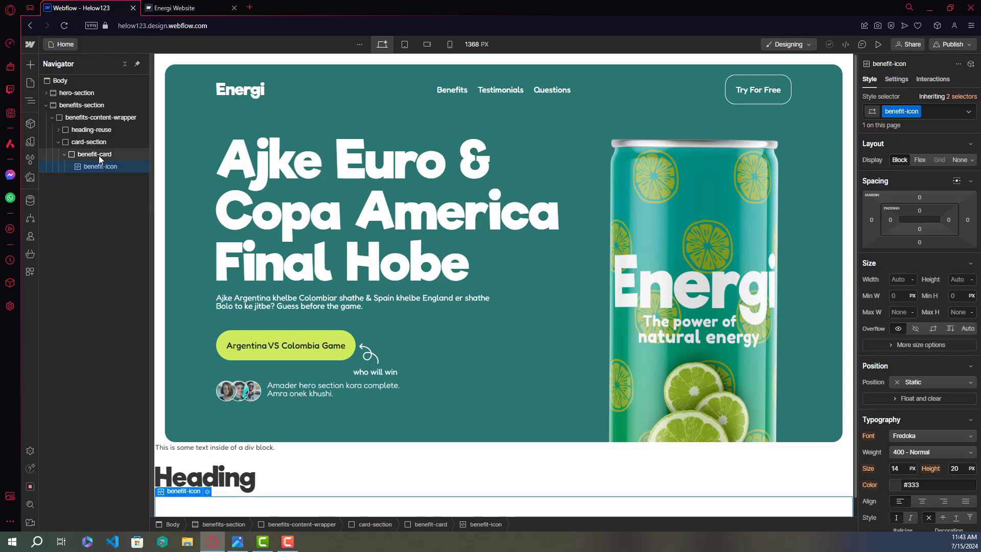
Add an H3 heading inside benefit-card, below benefit-icon.
{"action": "left_click", "coordinate": [99, 156]}
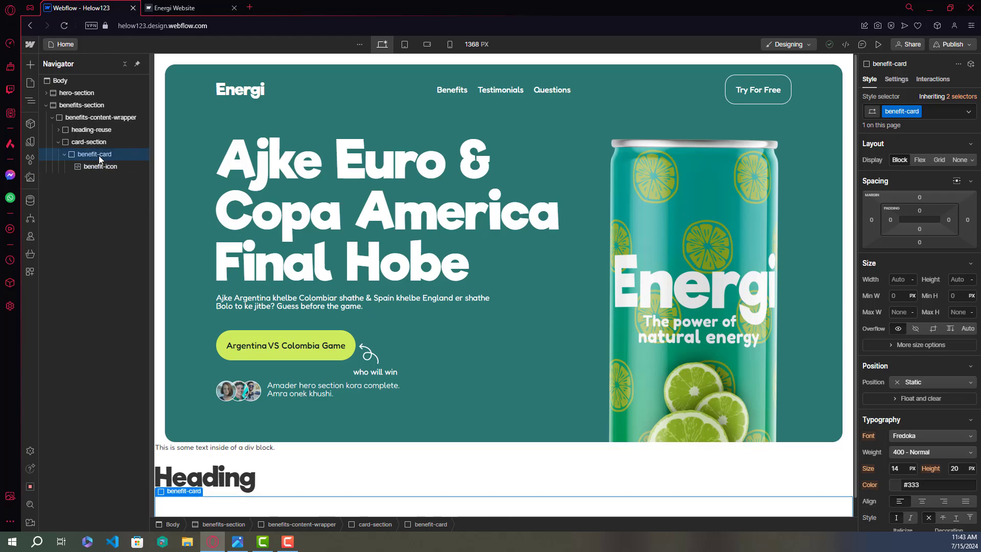
{"action": "key", "text": "ctrl+k"}
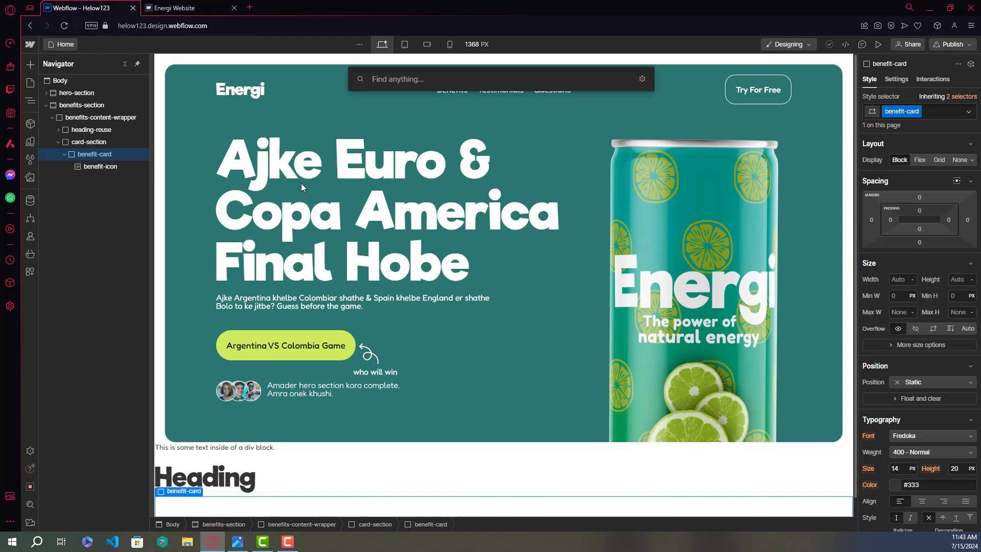
{"action": "type", "text": "h"}
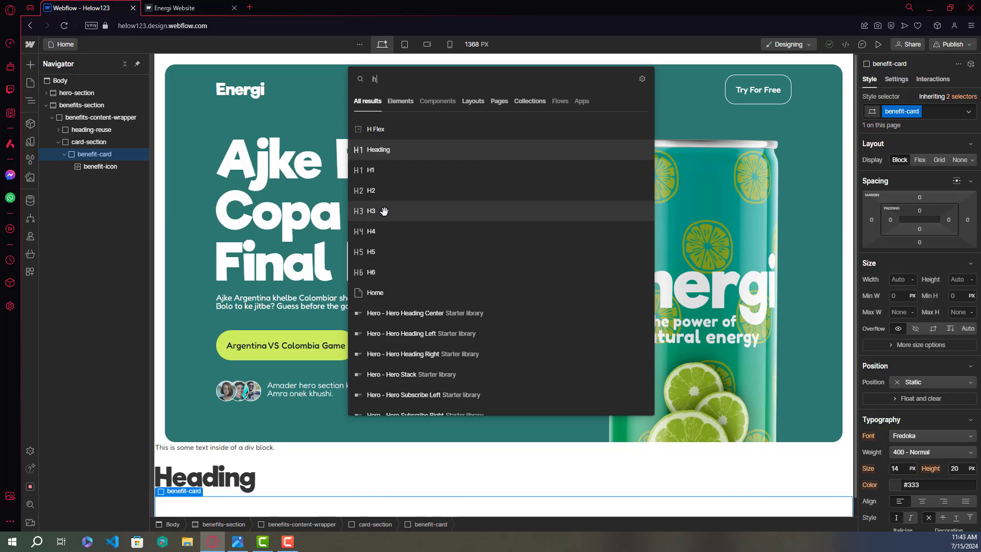
{"action": "key", "text": "Escape"}
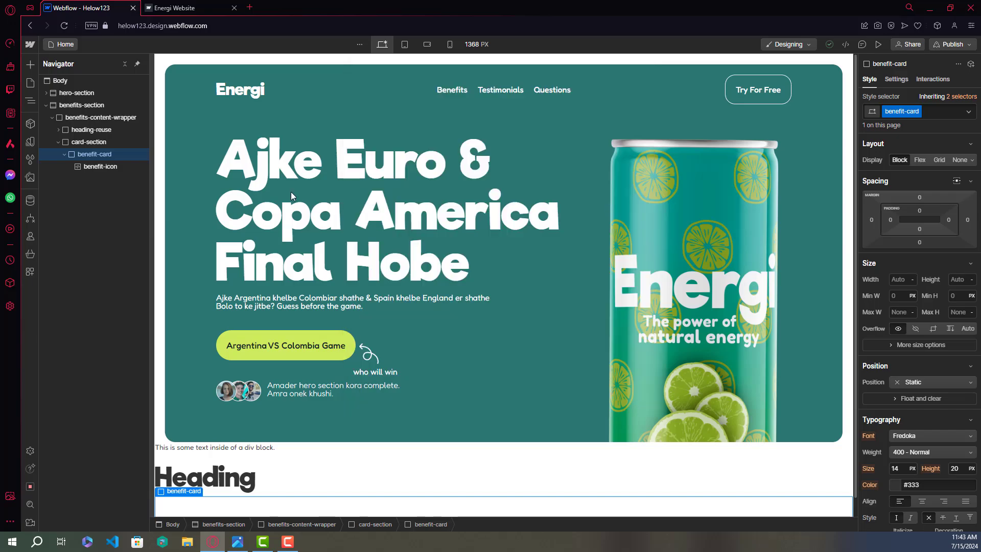
{"action": "left_click", "coordinate": [109, 178]}
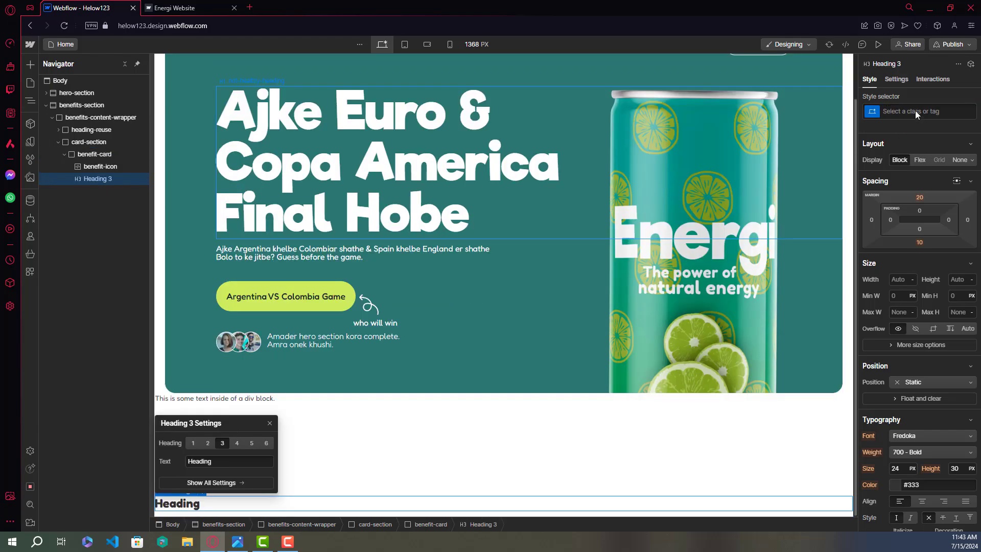
Give the H3 heading inside benefit-card the class benefit-card-heading.
{"action": "left_click", "coordinate": [915, 110]}
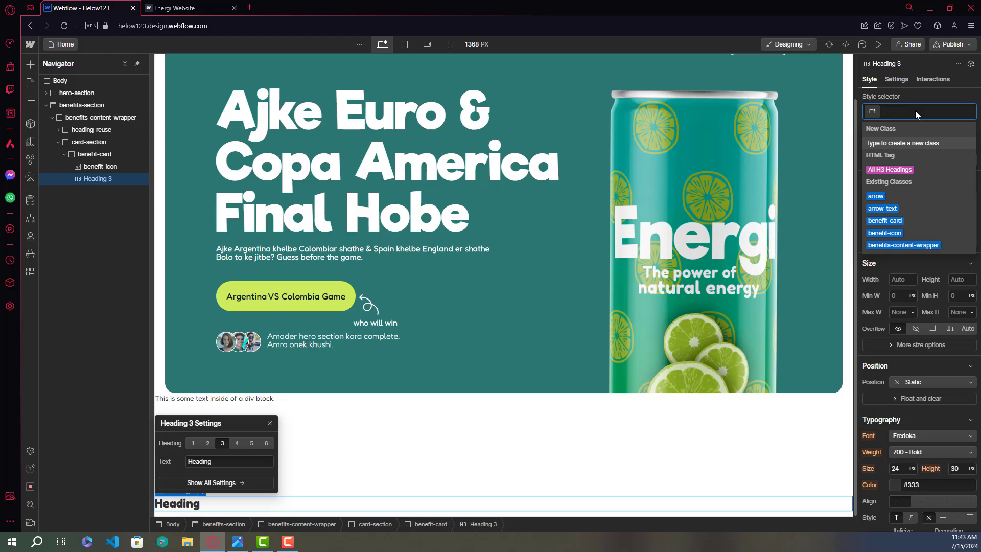
{"action": "type", "text": "bene"}
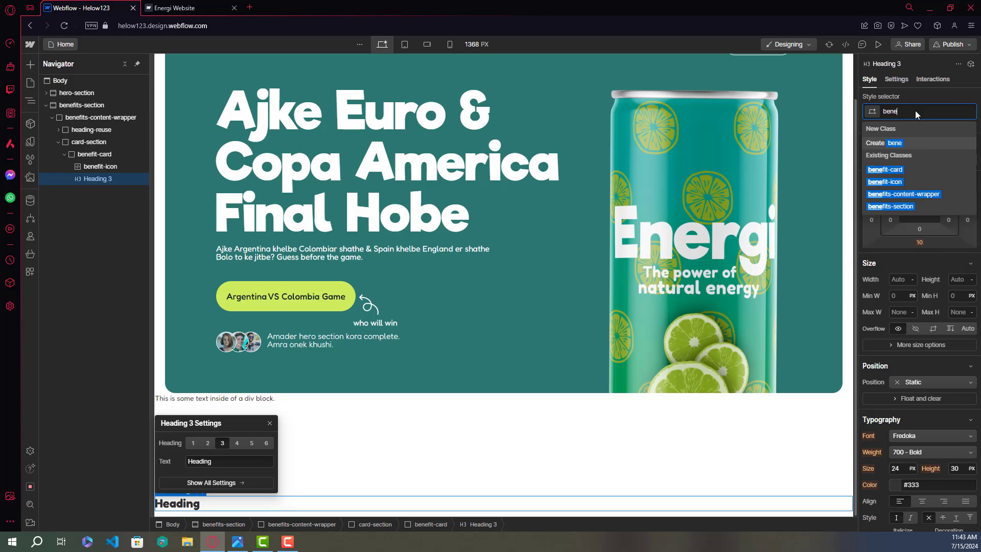
{"action": "type", "text": "fit-"}
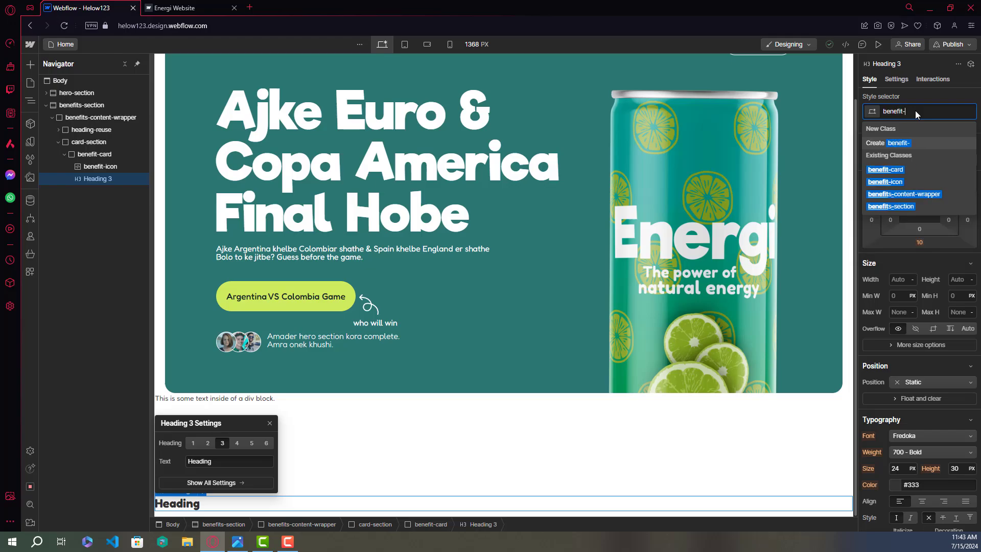
{"action": "type", "text": "card-"}
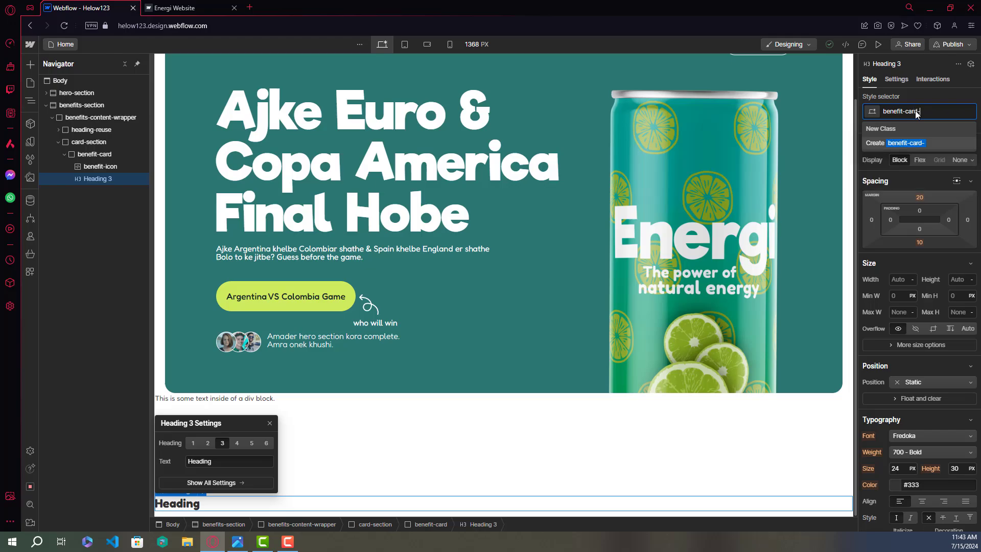
{"action": "type", "text": "heading"}
{"action": "key", "text": "ctrl+a"}
{"action": "key", "text": "BackSpace"}
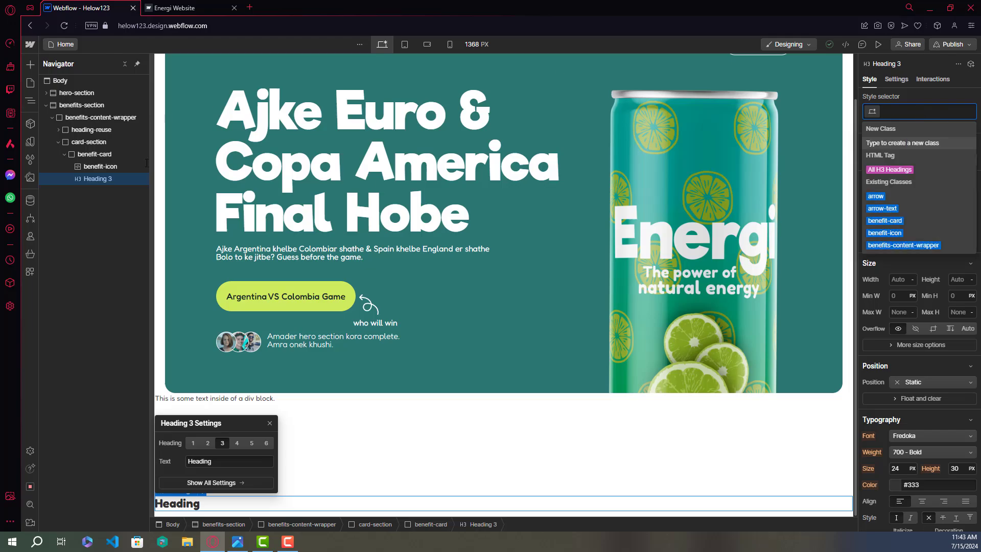
{"action": "key", "text": "ctrl+z"}
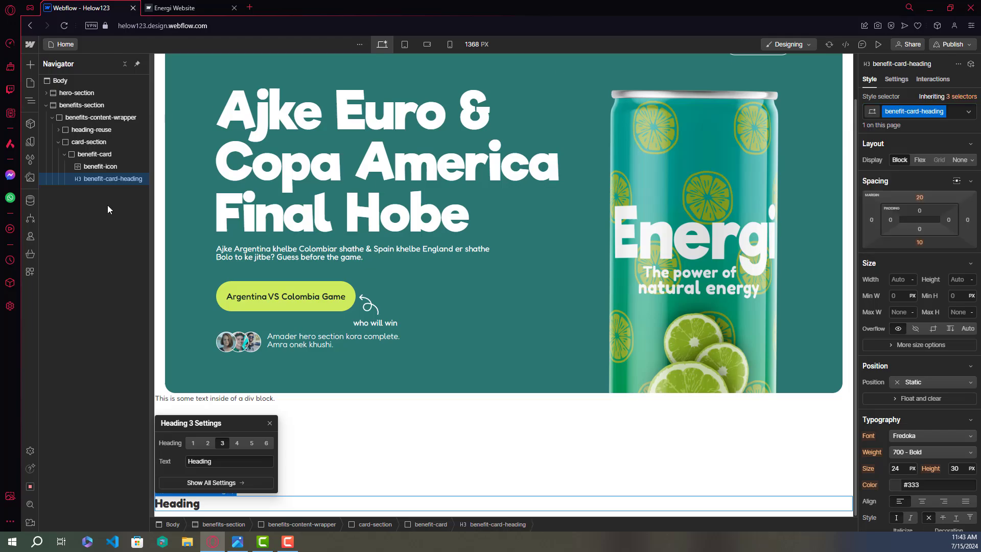
Add a Text Block inside benefit-card, below benefit-card-heading.
{"action": "left_click", "coordinate": [111, 159]}
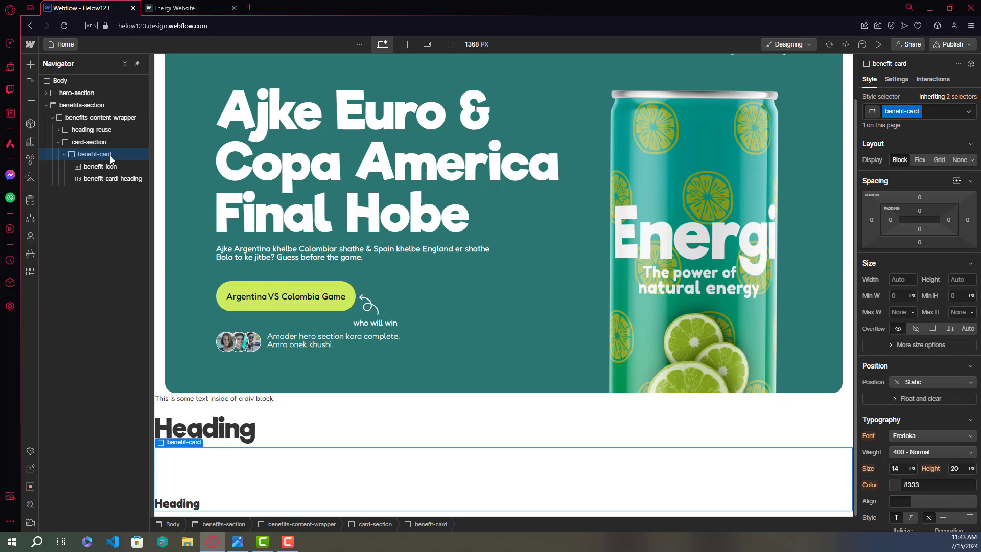
{"action": "key", "text": "ctrl+k"}
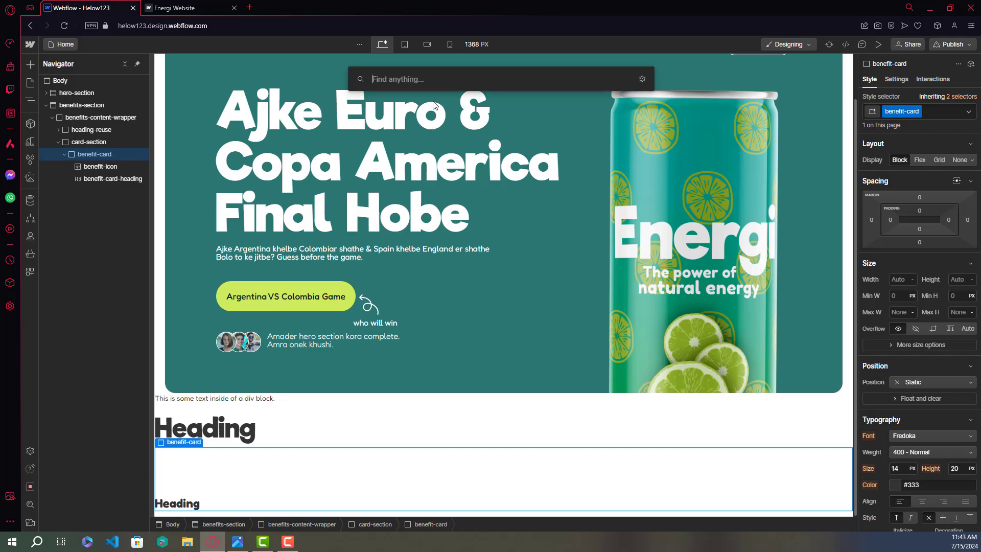
{"action": "type", "text": "text"}
{"action": "left_click", "coordinate": [397, 149]}
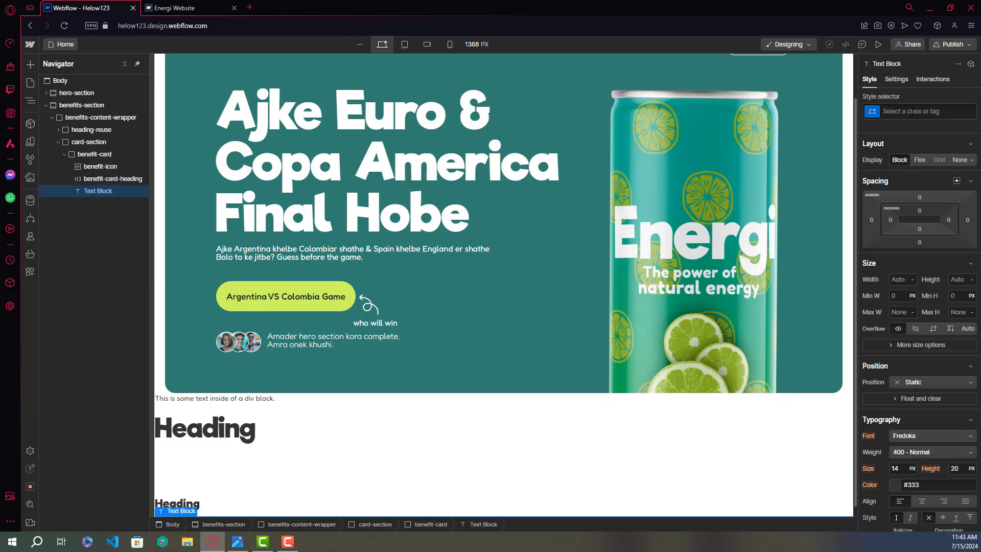
Give the text block inside benefit-card the class benefit-card-text and collapse benefit-card in the element tree.
{"action": "left_click", "coordinate": [913, 112]}
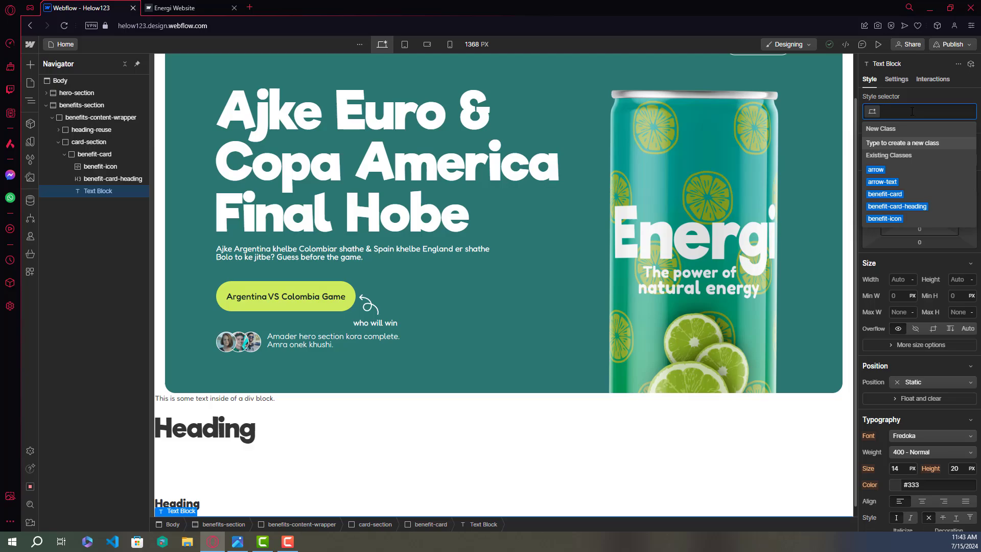
{"action": "type", "text": "be"}
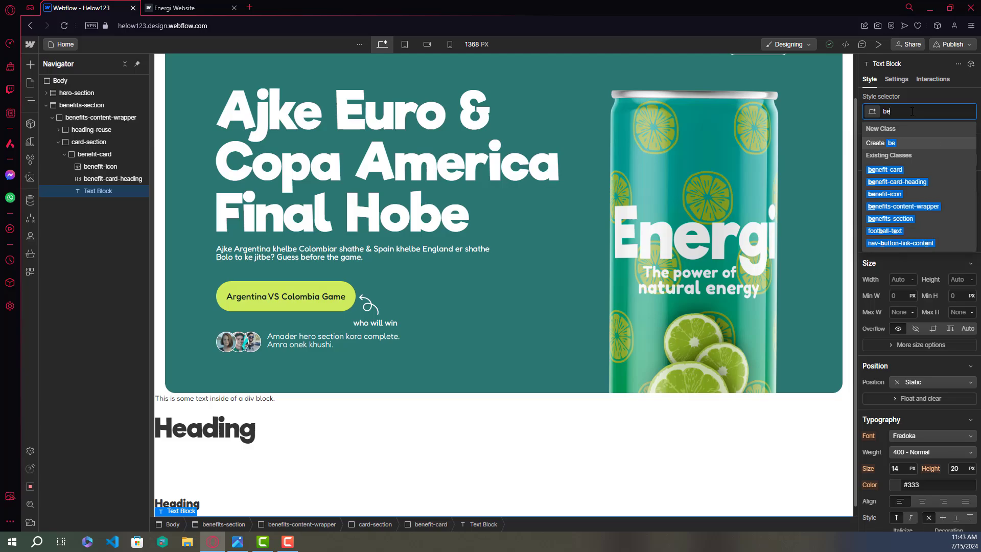
{"action": "type", "text": "nefit-c"}
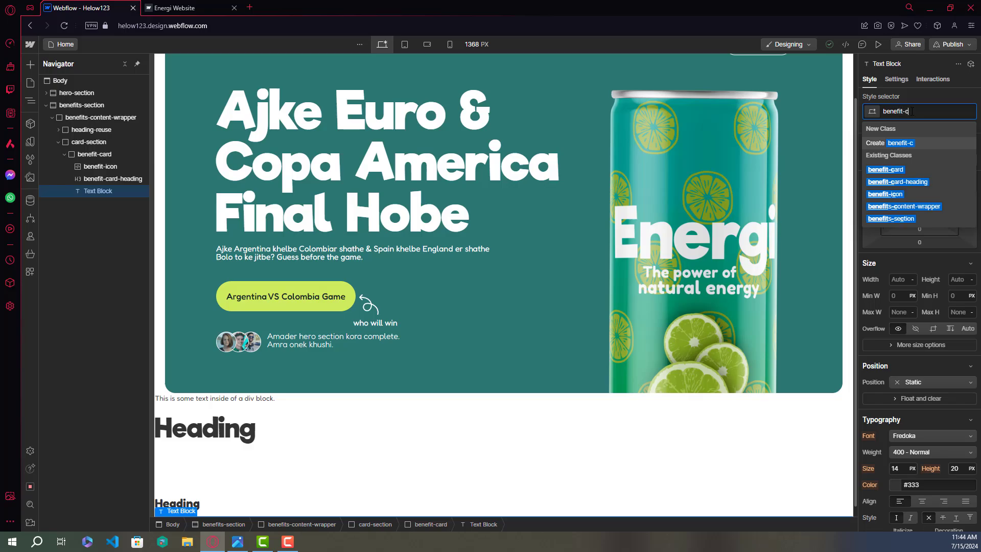
{"action": "type", "text": "ard-text"}
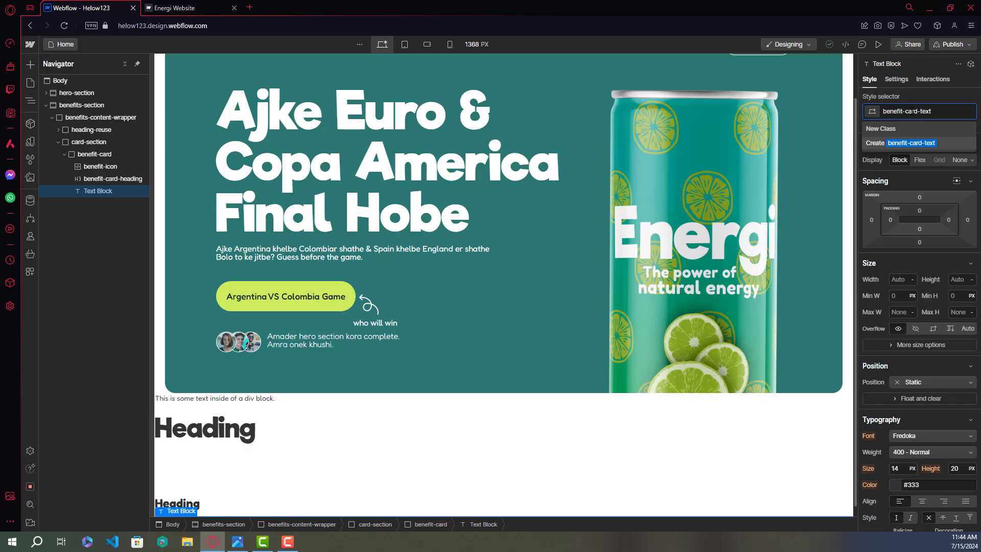
{"action": "key", "text": "ctrl+a"}
{"action": "key", "text": "BackSpace"}
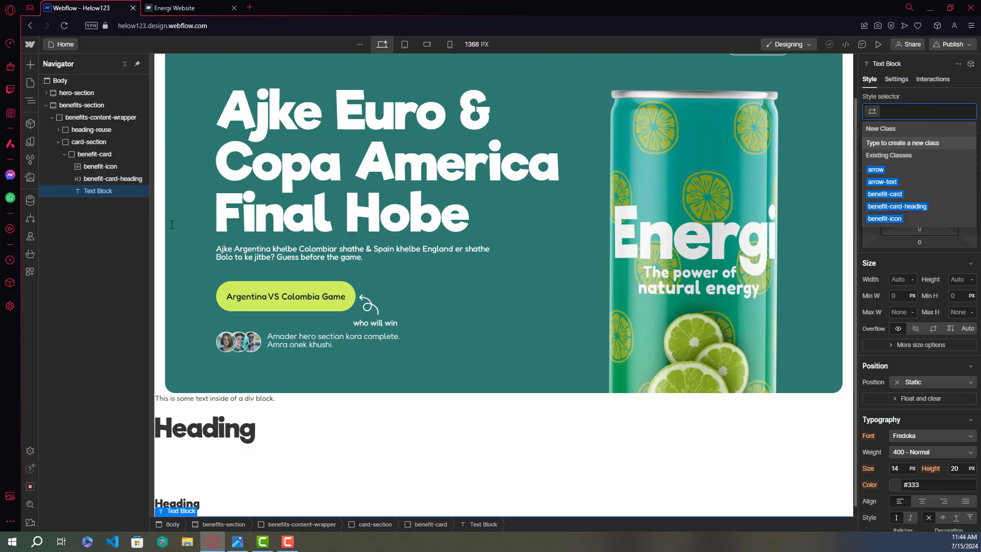
{"action": "left_click", "coordinate": [65, 155]}
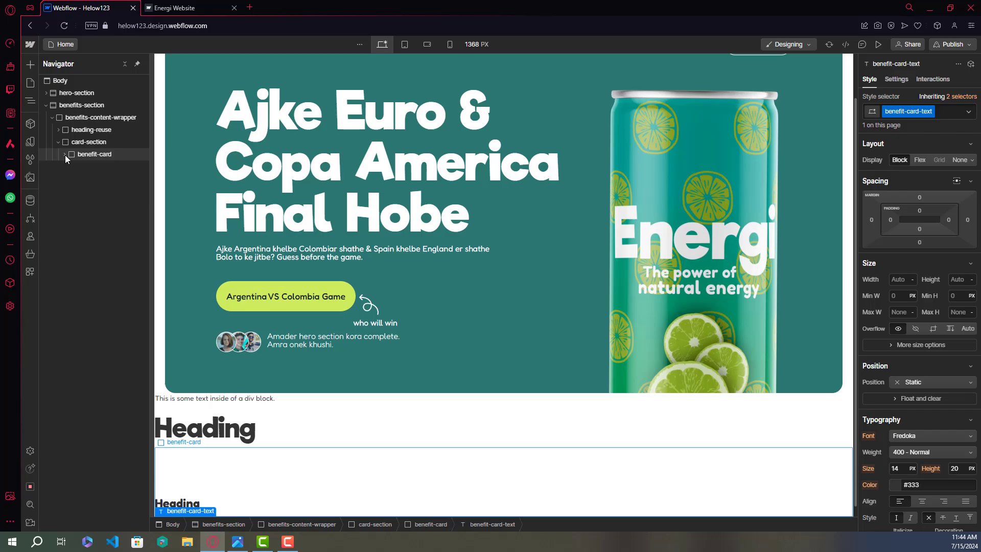